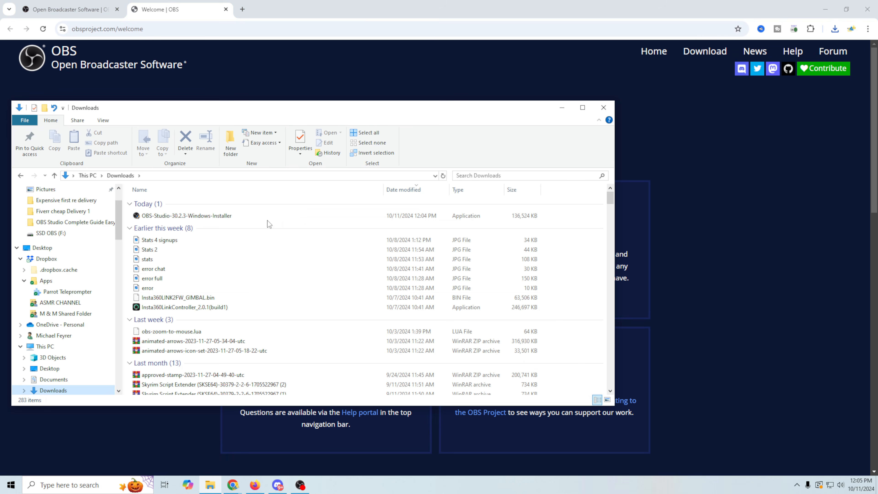
# Step: Launch the OBS Studio 30.2.3 installer from the Downloads folder
pyautogui.doubleClick(174, 216)
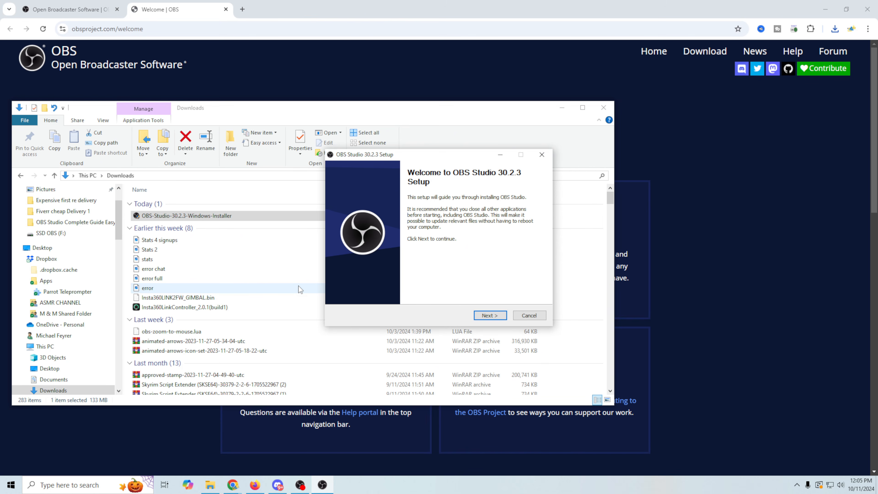
# Step: Minimise the browser window so it is out of the way
pyautogui.click(840, 9)
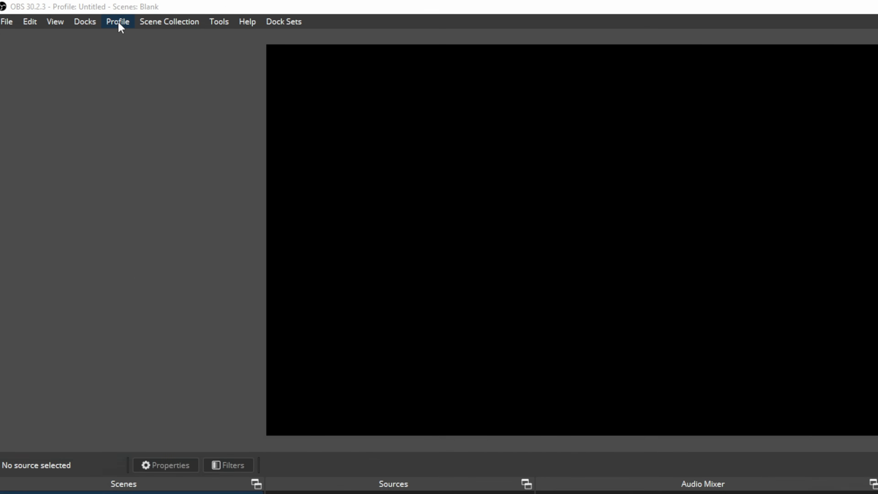
# Step: Create a new profile named Basics with the auto-configuration wizard set to run
pyautogui.click(87, 15)
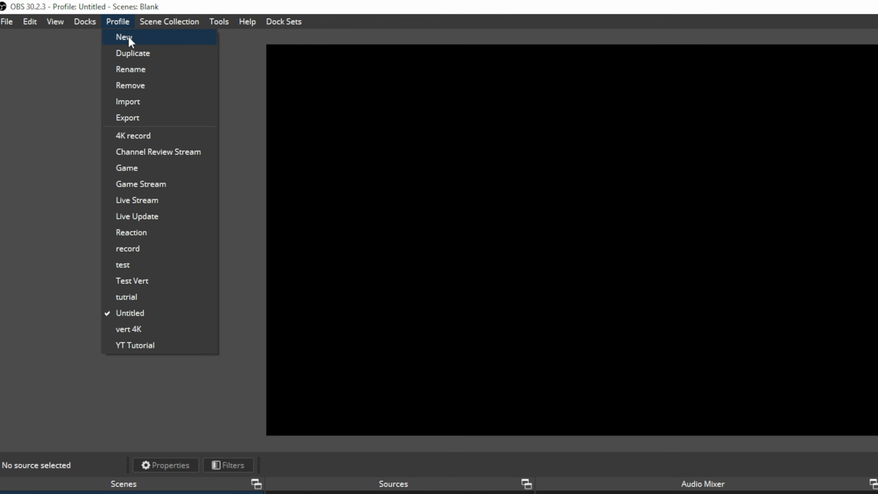
pyautogui.click(89, 26)
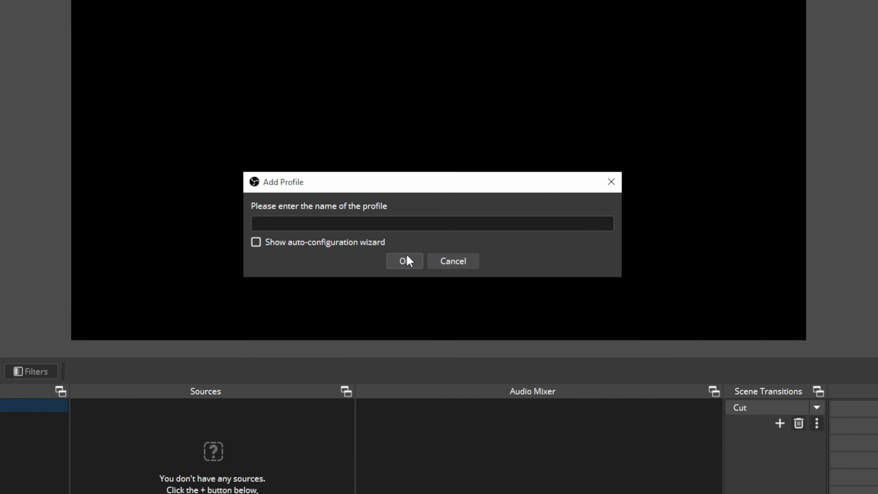
pyautogui.click(270, 243)
pyautogui.click(320, 224)
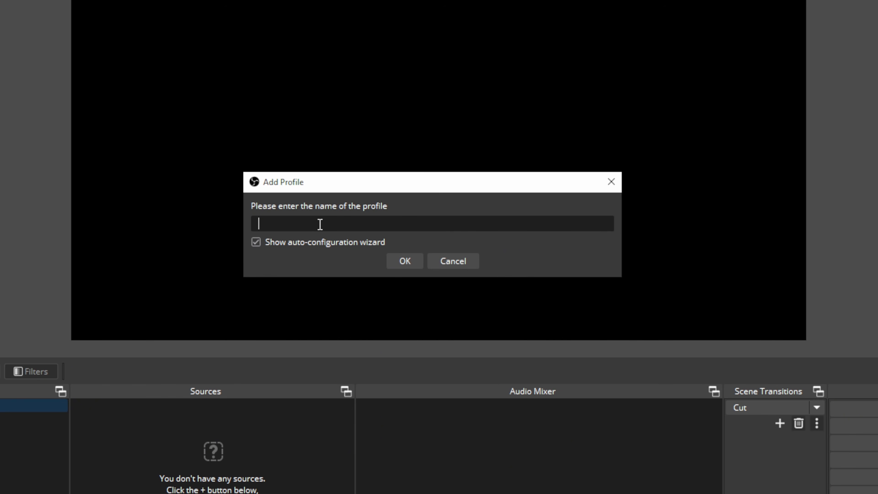
pyautogui.write('T')
pyautogui.press('BackSpace')
pyautogui.write('Basics')
pyautogui.click(396, 260)
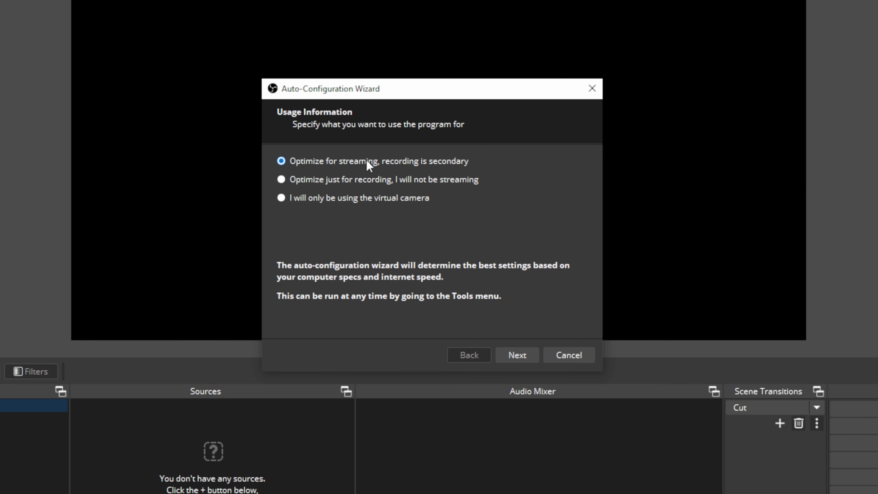
# Step: Accept streaming optimisation and keep the current 1920x1080 canvas resolution
pyautogui.click(519, 357)
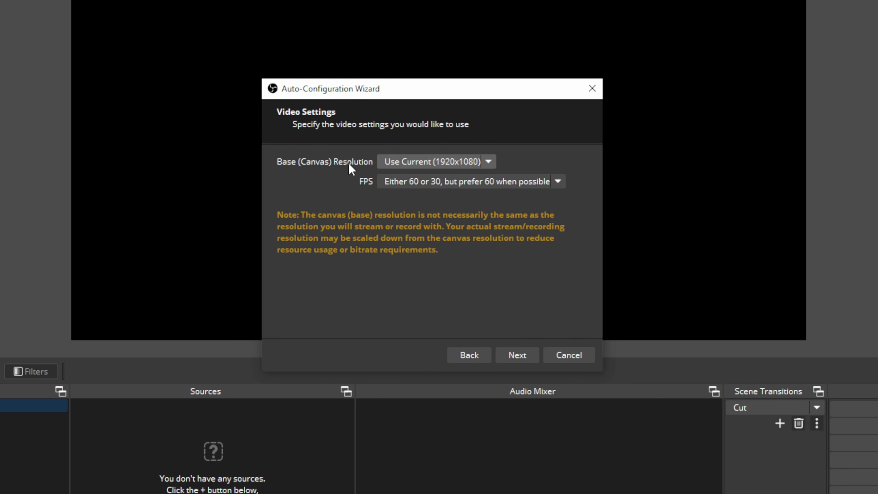
pyautogui.click(489, 163)
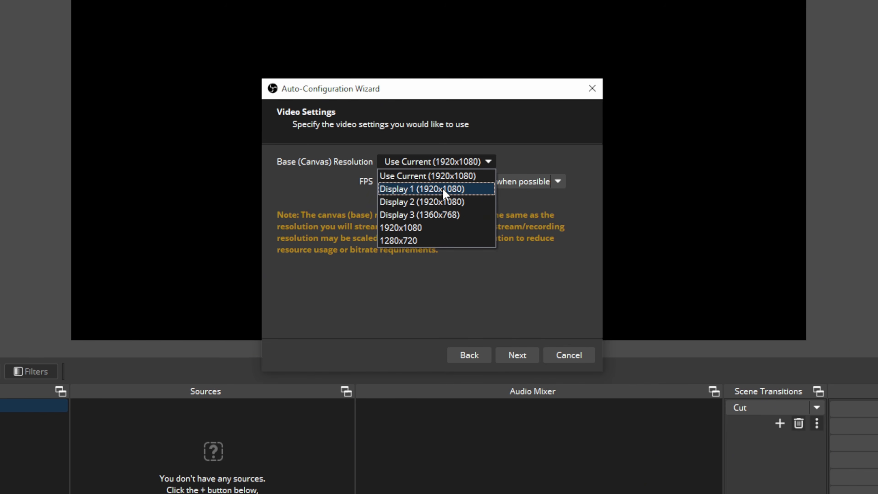
pyautogui.click(401, 176)
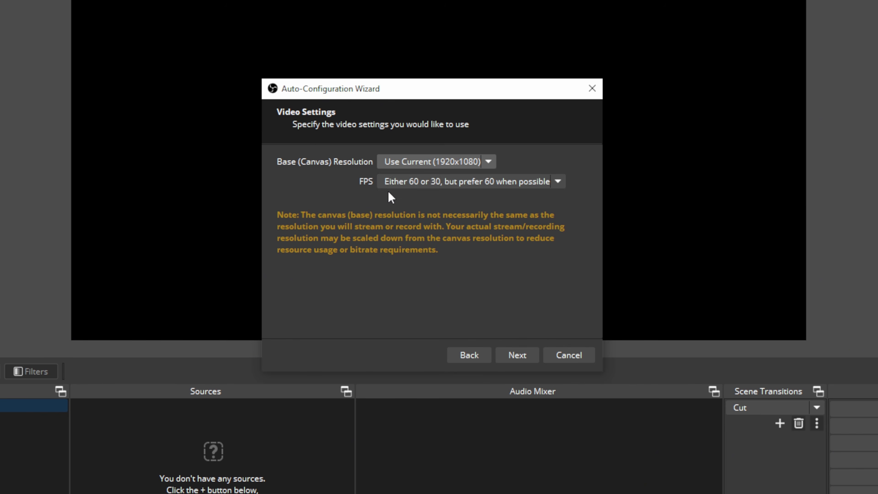
# Step: Set the wizard's frame rate to 30 FPS and continue to stream information
pyautogui.click(562, 183)
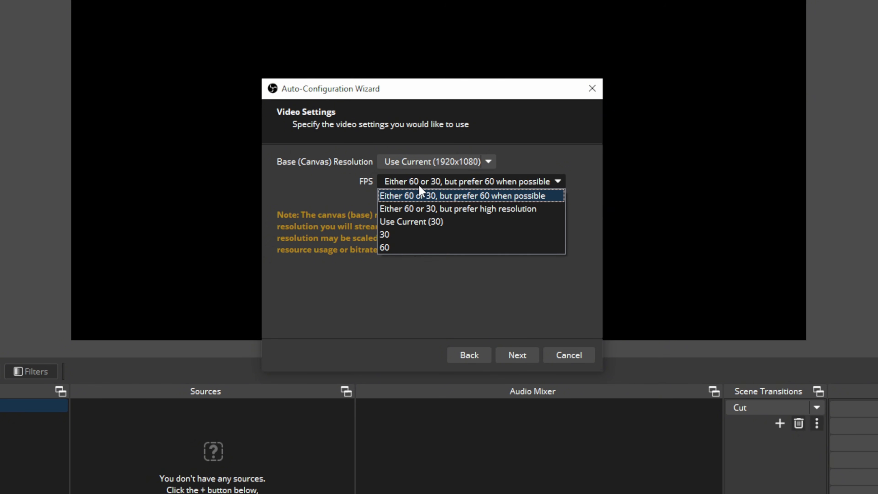
pyautogui.click(397, 234)
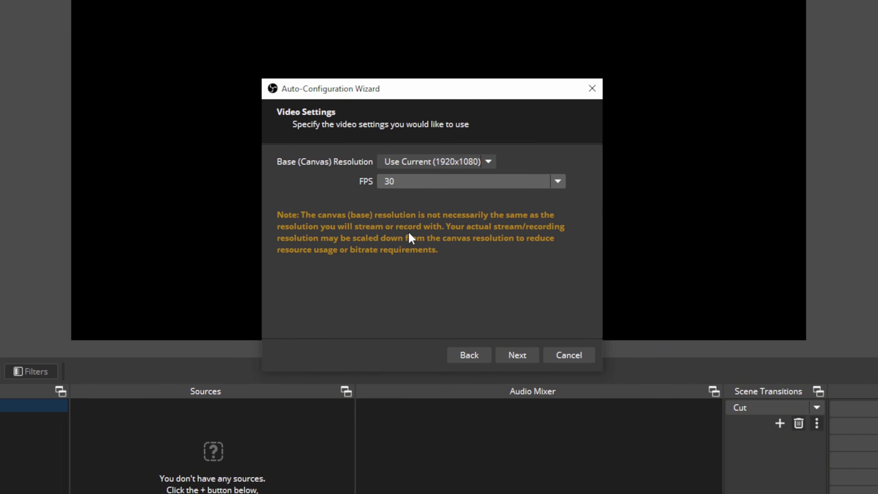
pyautogui.click(561, 183)
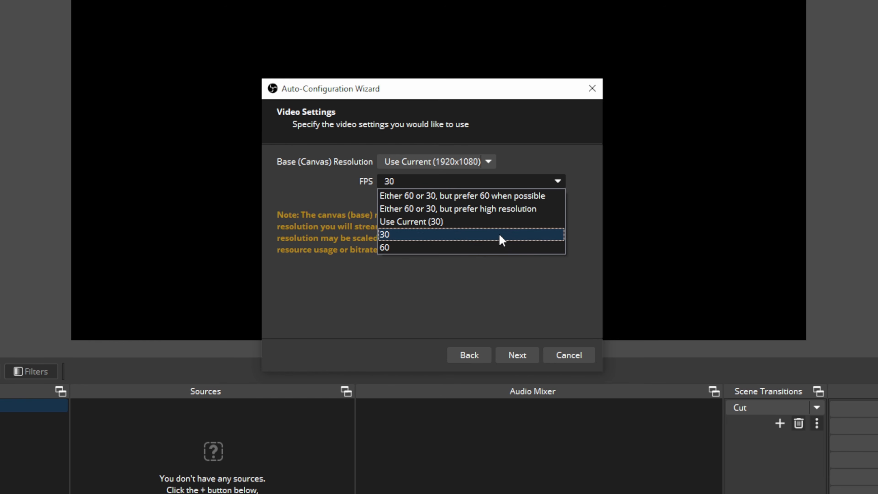
pyautogui.click(450, 248)
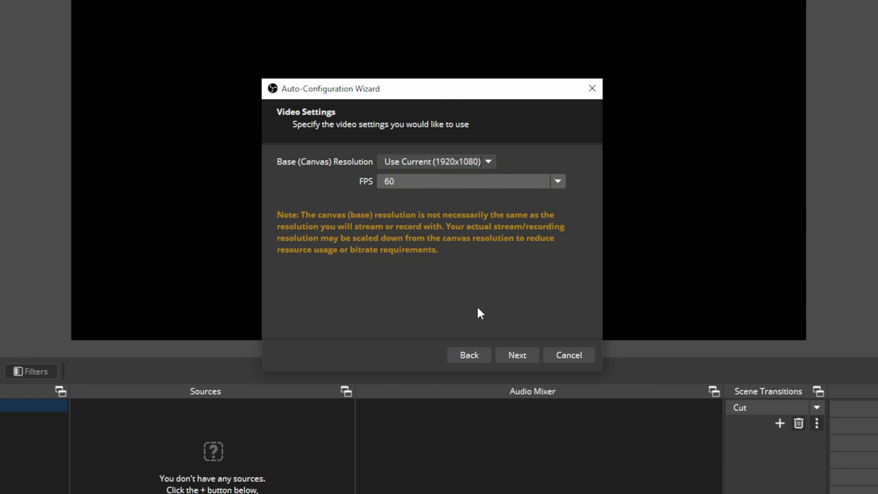
pyautogui.click(557, 182)
pyautogui.click(414, 234)
pyautogui.click(515, 355)
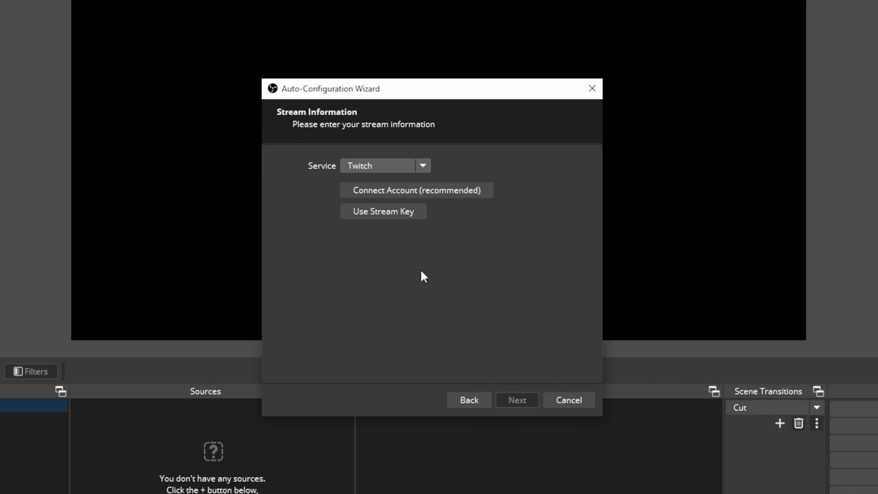
# Step: Keep Twitch as the service and connect the account with its login and emailed verification code
pyautogui.click(423, 166)
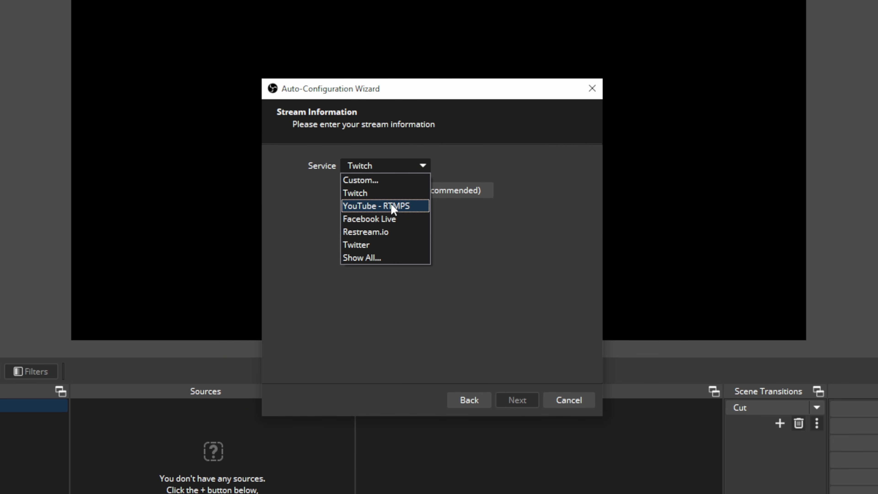
pyautogui.click(357, 193)
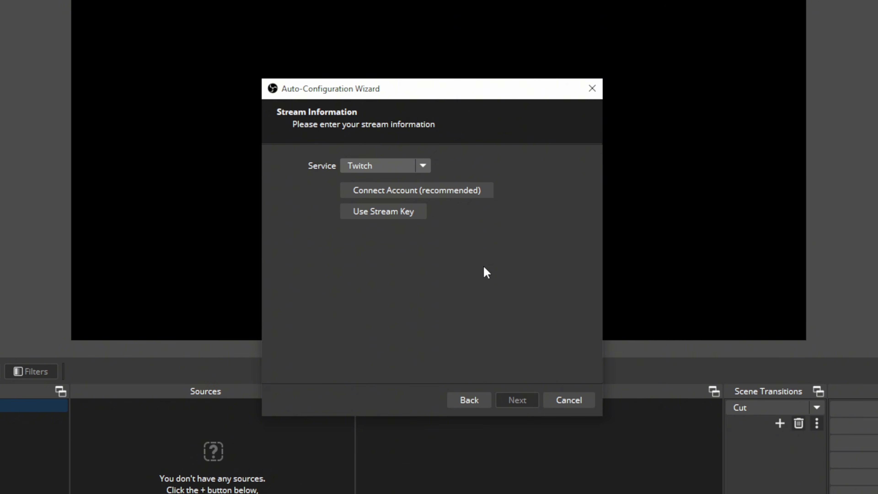
pyautogui.click(398, 191)
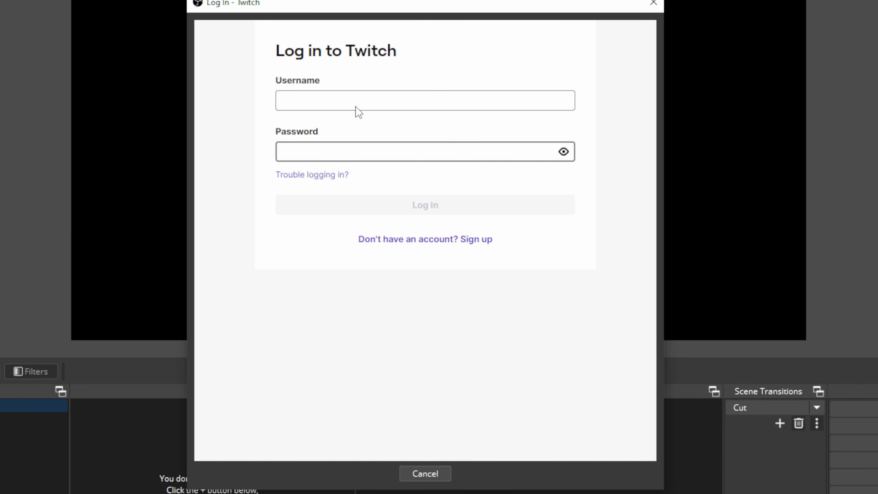
pyautogui.click(349, 104)
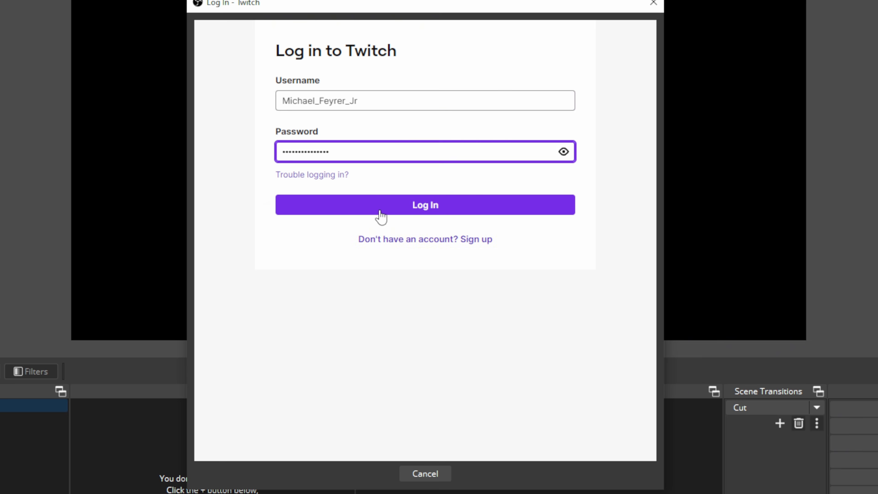
pyautogui.click(381, 208)
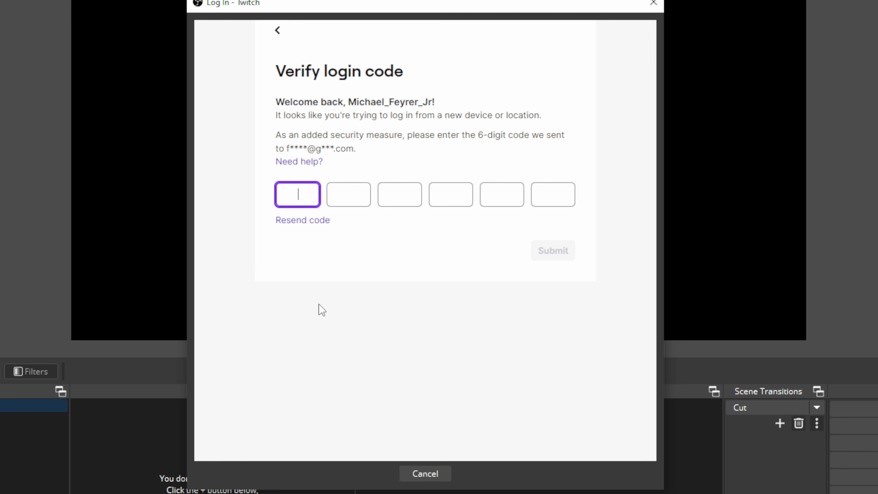
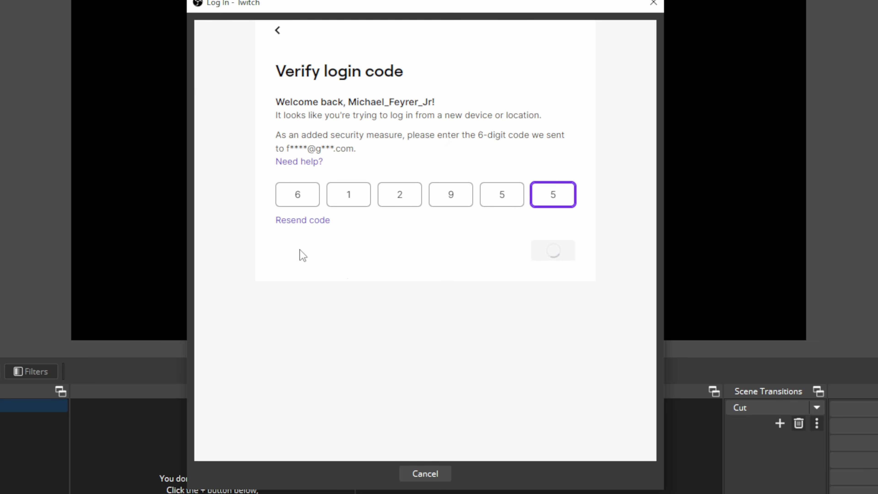
pyautogui.click(354, 390)
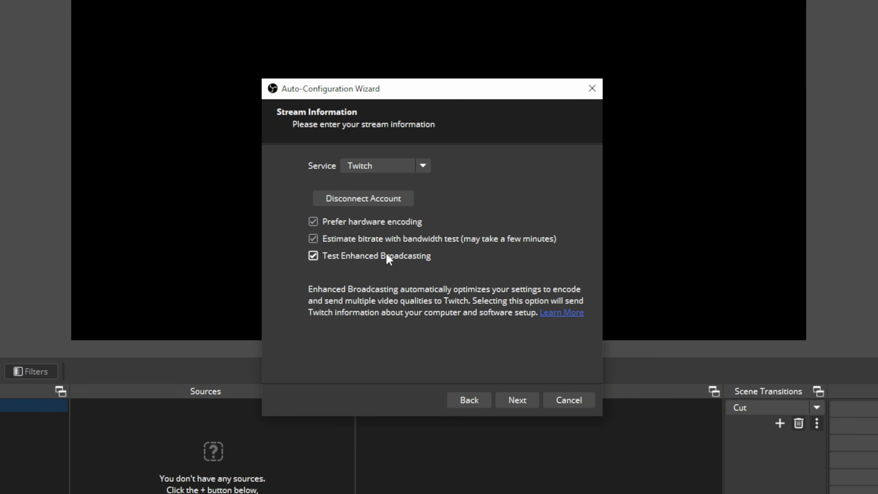
# Step: Run the bandwidth test and apply the recommended Twitch 1920x1080, 30 FPS settings
pyautogui.click(519, 400)
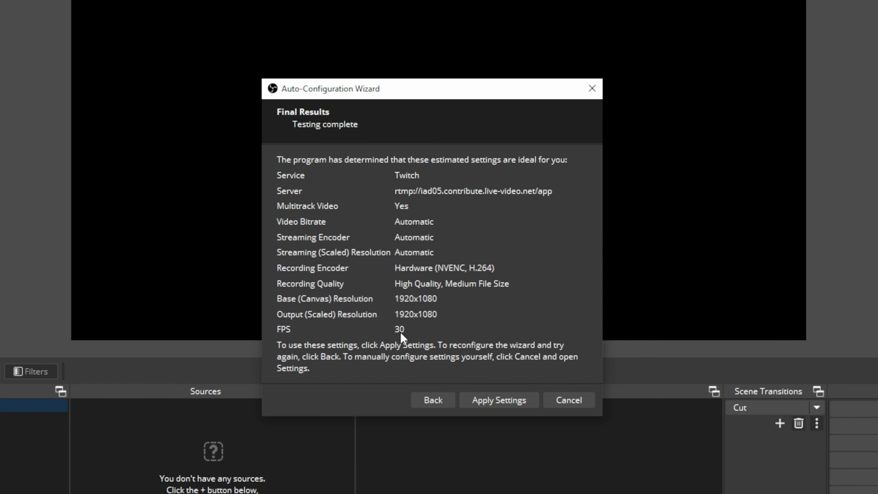
pyautogui.click(508, 408)
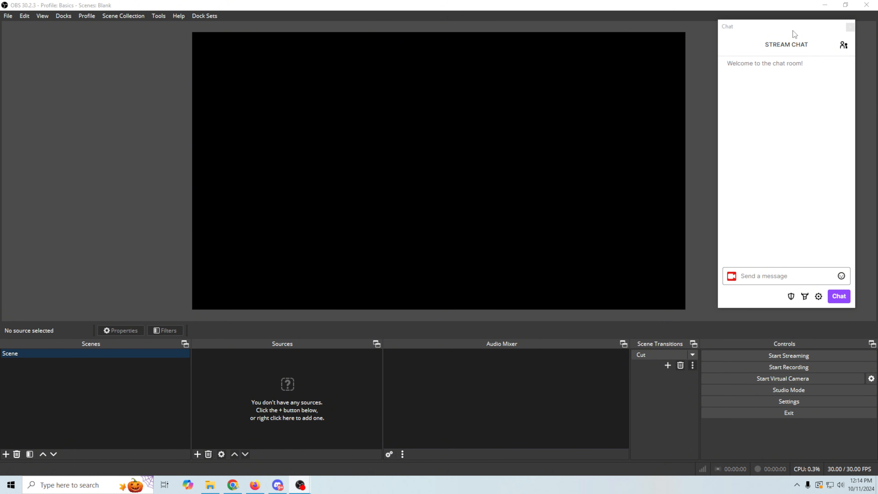
pyautogui.moveTo(794, 34); pyautogui.dragTo(843, 84)
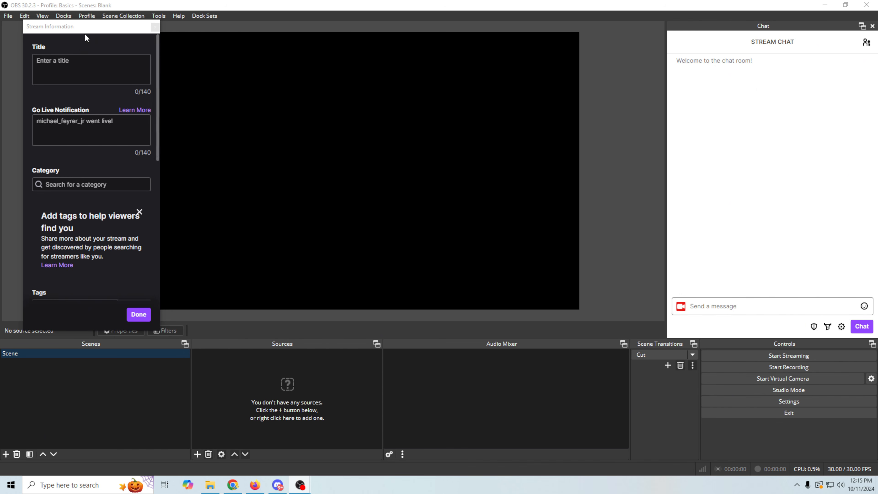
pyautogui.click(89, 29)
pyautogui.moveTo(89, 31); pyautogui.dragTo(10, 44)
pyautogui.moveTo(91, 99); pyautogui.dragTo(153, 99)
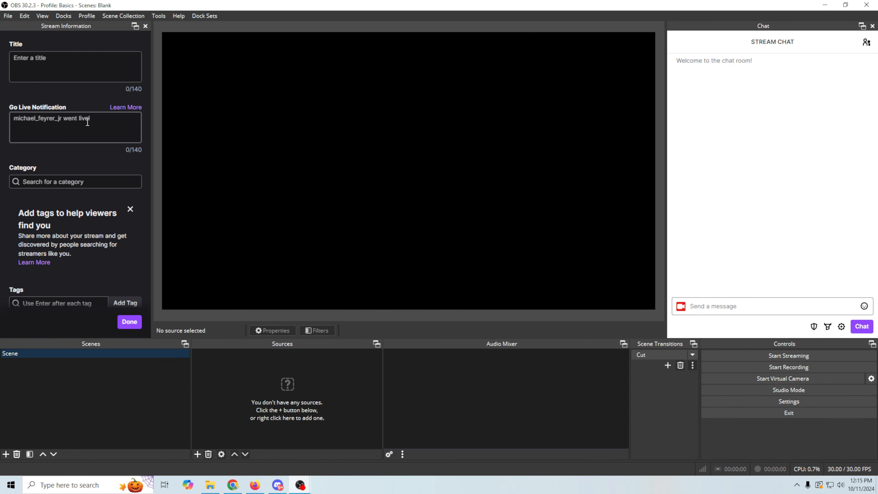
pyautogui.scroll(-1, 87, 122)
pyautogui.scroll(-1, 87, 122)
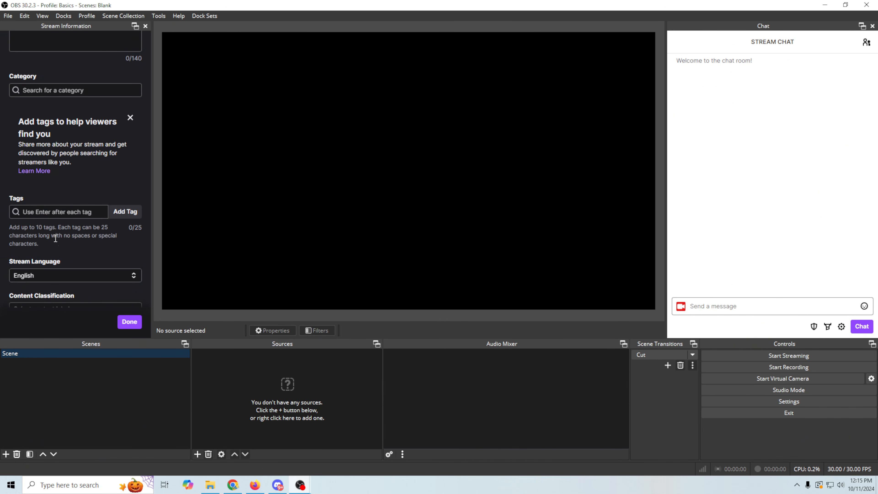
pyautogui.scroll(-4, 56, 239)
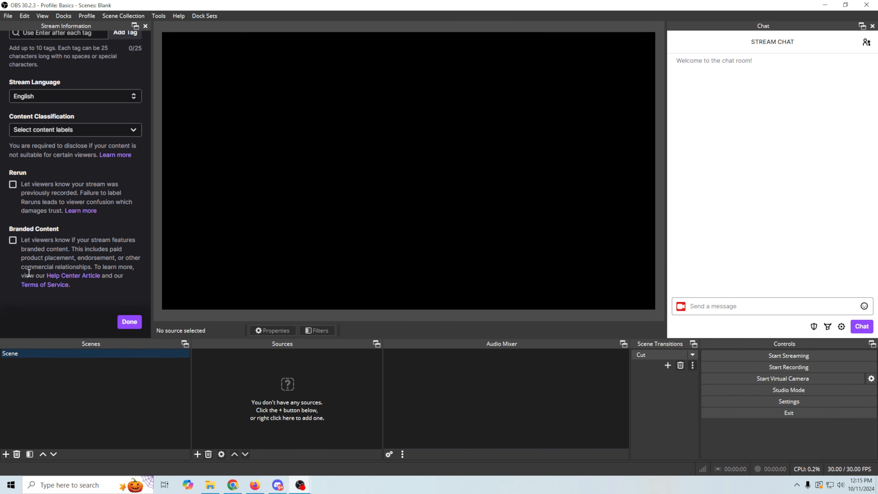
pyautogui.scroll(2, 49, 246)
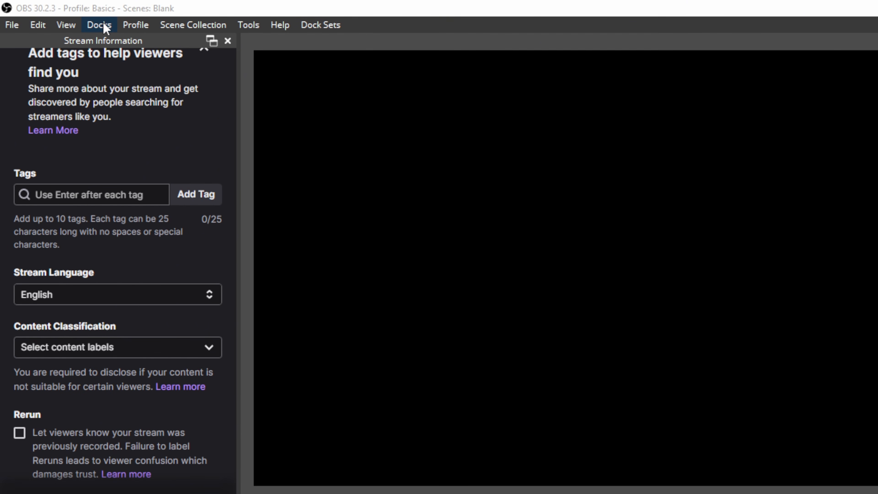
pyautogui.click(133, 29)
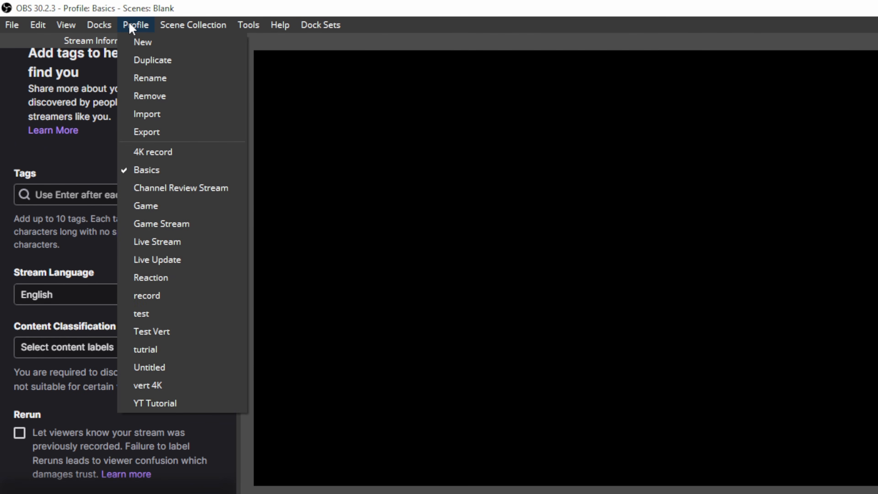
pyautogui.click(508, 10)
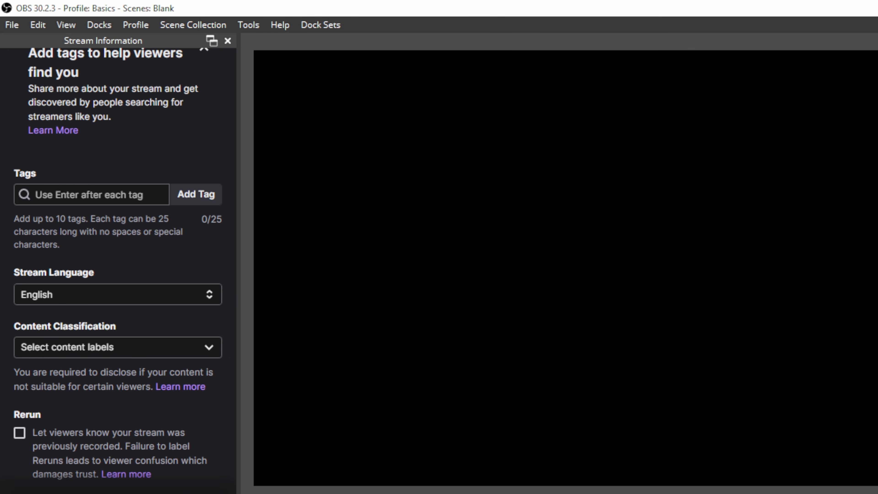
pyautogui.click(186, 25)
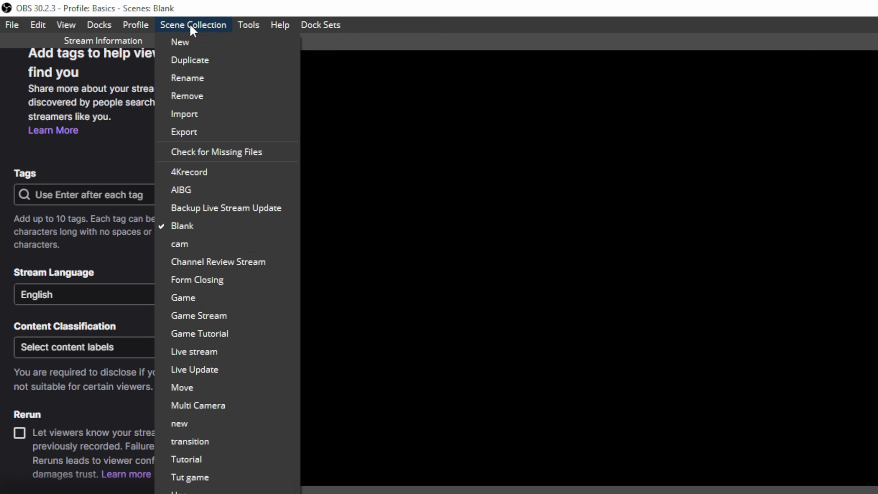
pyautogui.click(221, 10)
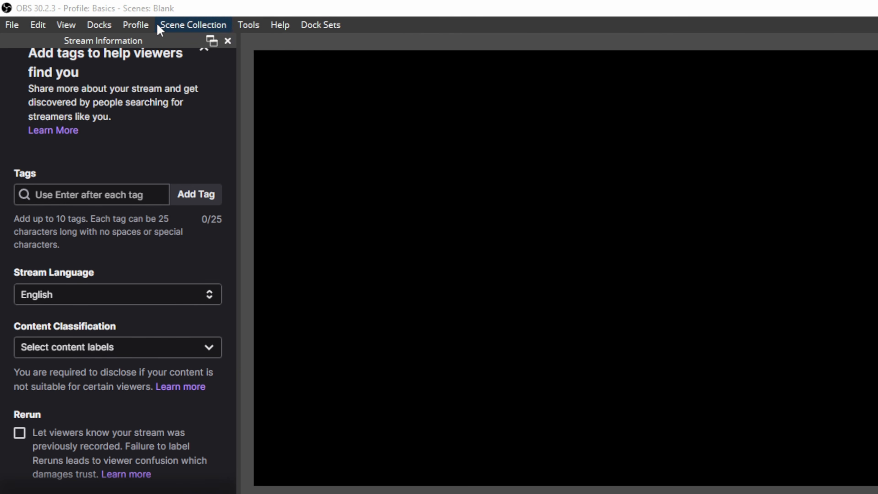
pyautogui.click(278, 25)
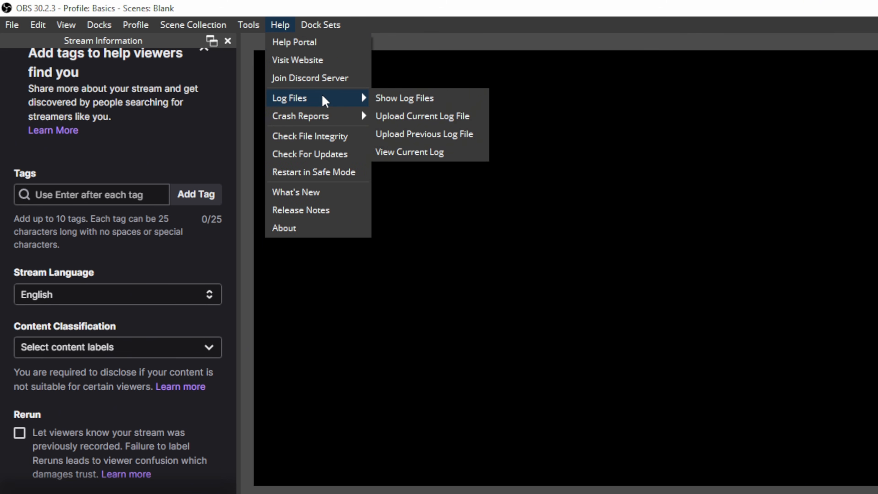
pyautogui.moveTo(323, 122)
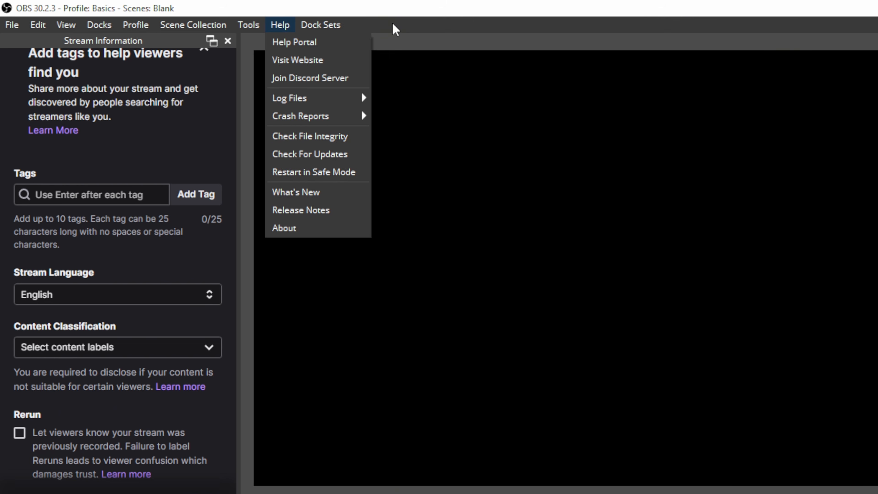
pyautogui.click(394, 28)
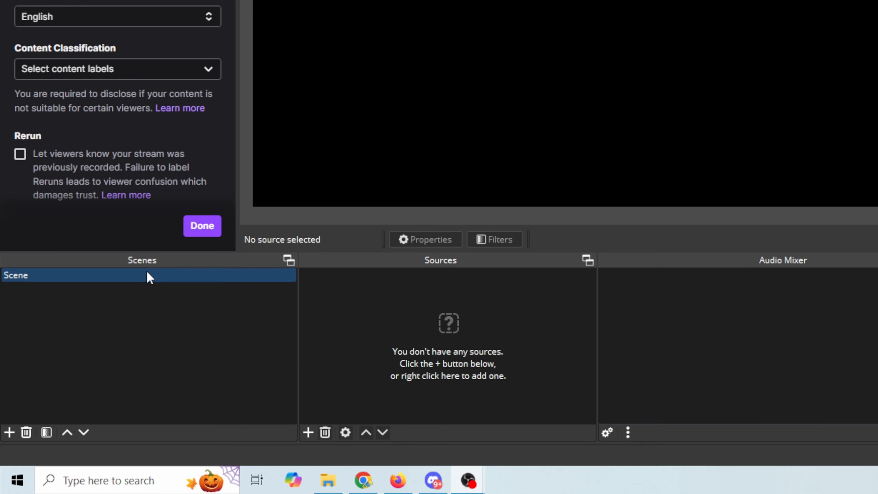
pyautogui.click(148, 276)
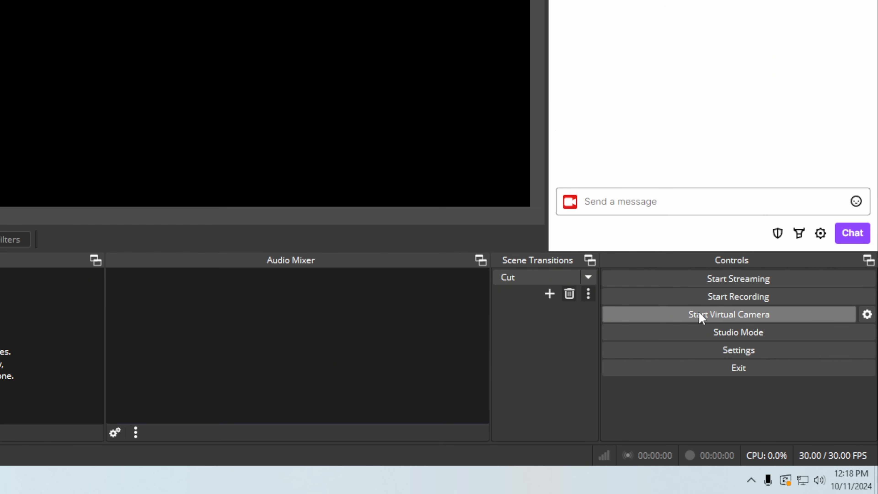
# Step: Toggle Studio Mode on and back off, then bring up Settings on the General page
pyautogui.click(699, 334)
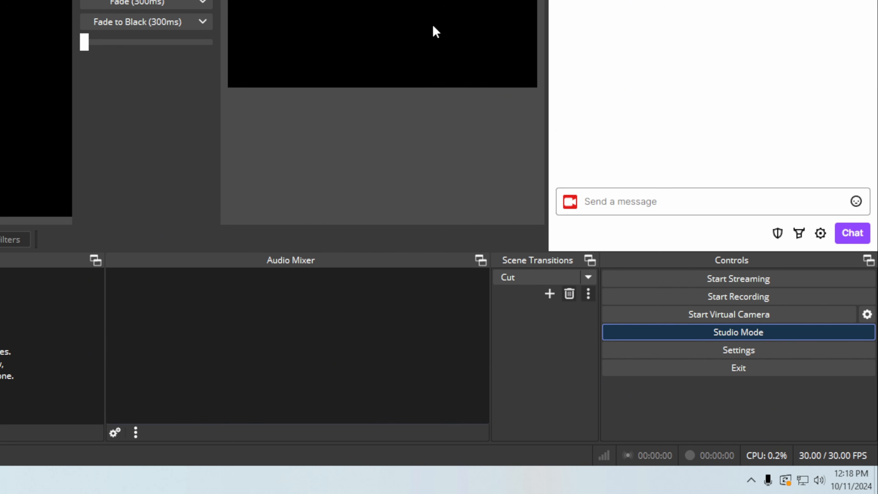
pyautogui.click(646, 333)
pyautogui.click(658, 355)
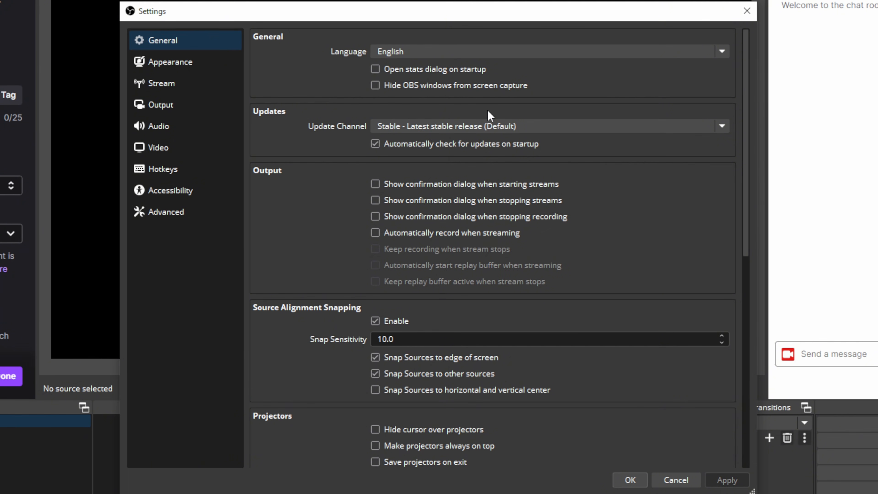
# Step: Cancel the Settings window, discarding any changes
pyautogui.click(676, 480)
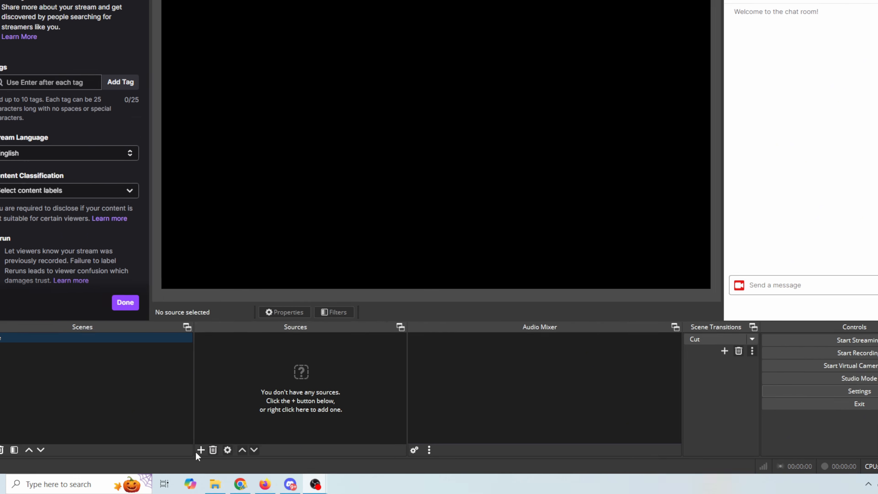
# Step: Show the list of addable source types from the Sources dock's + button
pyautogui.click(197, 454)
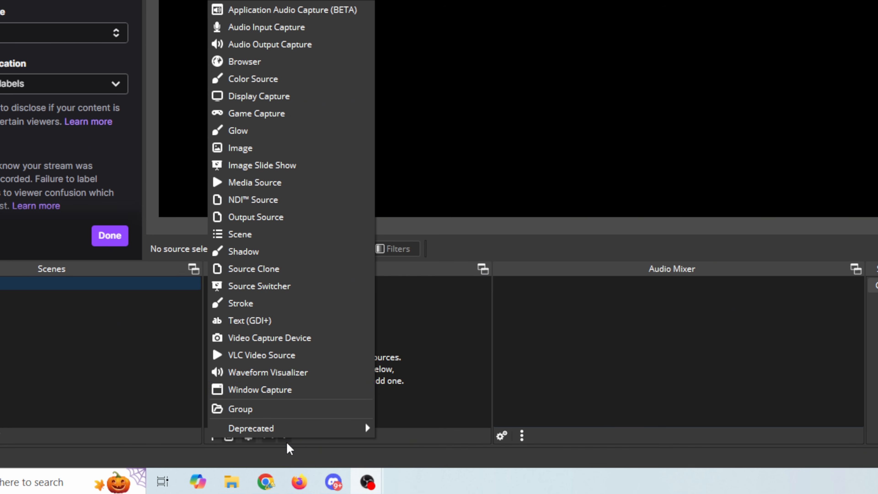
# Step: Create a new Display Capture source set to the SANYO LCD monitor
pyautogui.moveTo(303, 432)
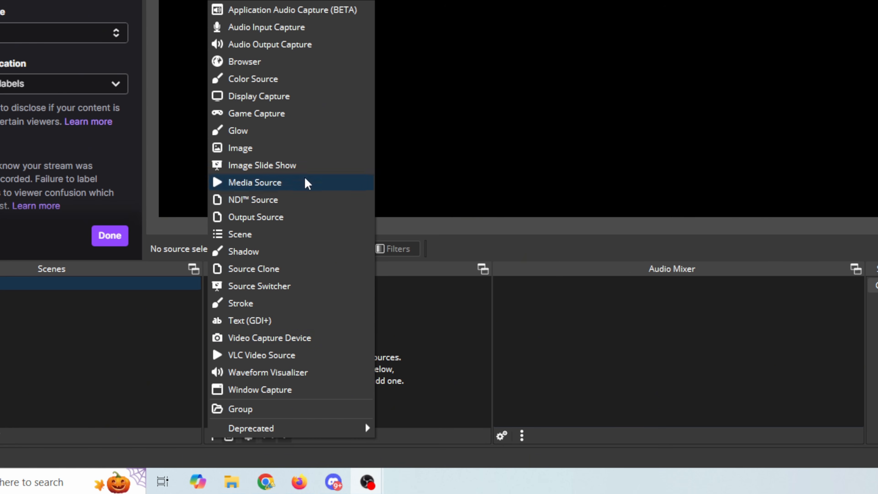
pyautogui.click(265, 97)
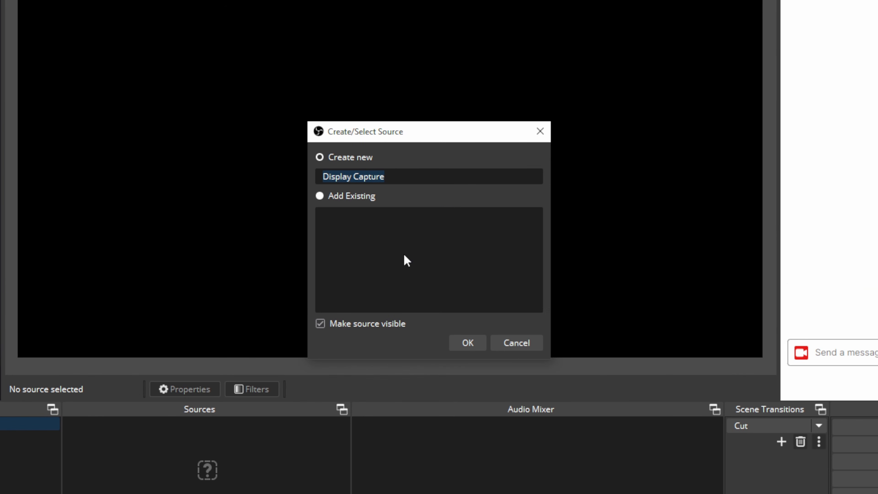
pyautogui.click(460, 343)
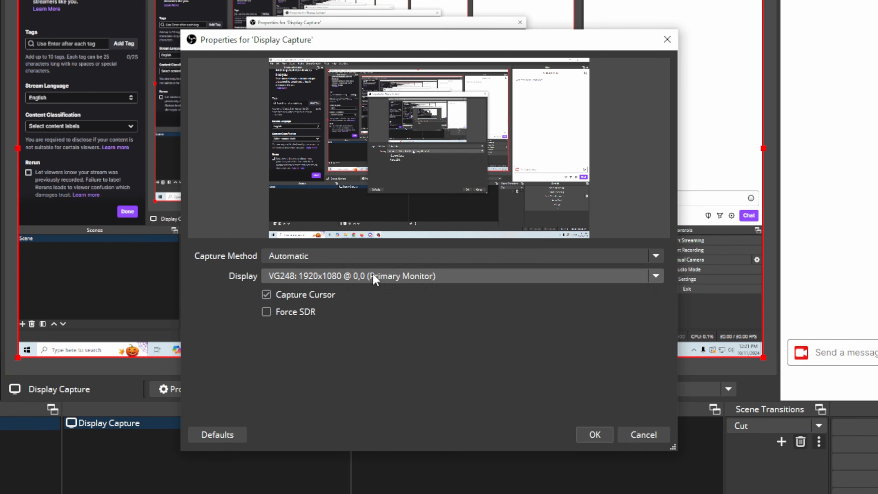
pyautogui.click(655, 276)
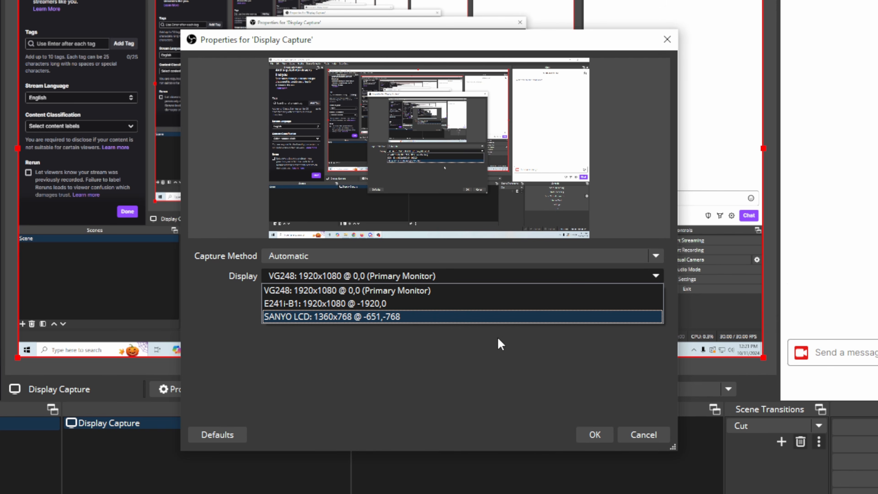
pyautogui.click(327, 316)
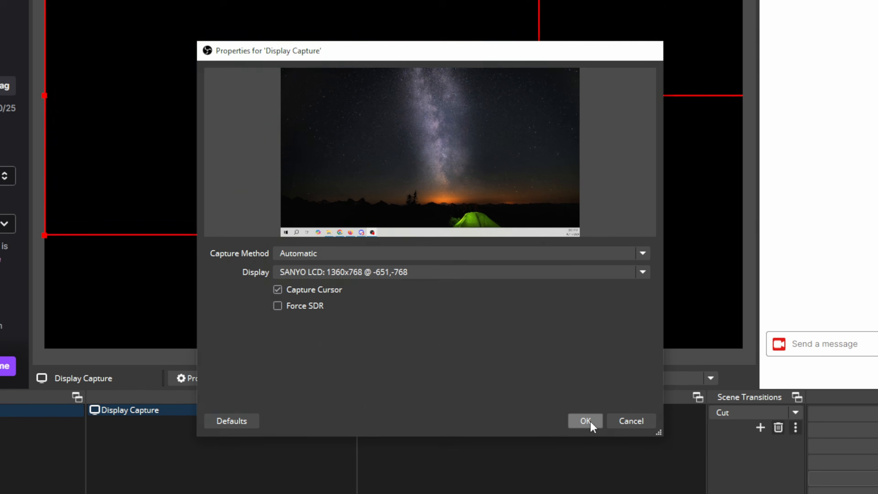
# Step: Confirm the capture settings and stretch the desktop image to fill the 1920x1080 canvas
pyautogui.click(595, 434)
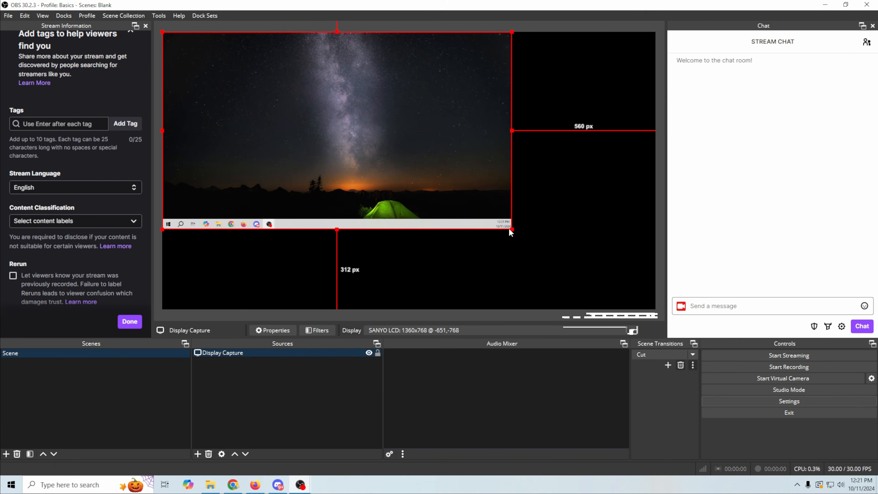
pyautogui.moveTo(510, 229); pyautogui.dragTo(630, 309)
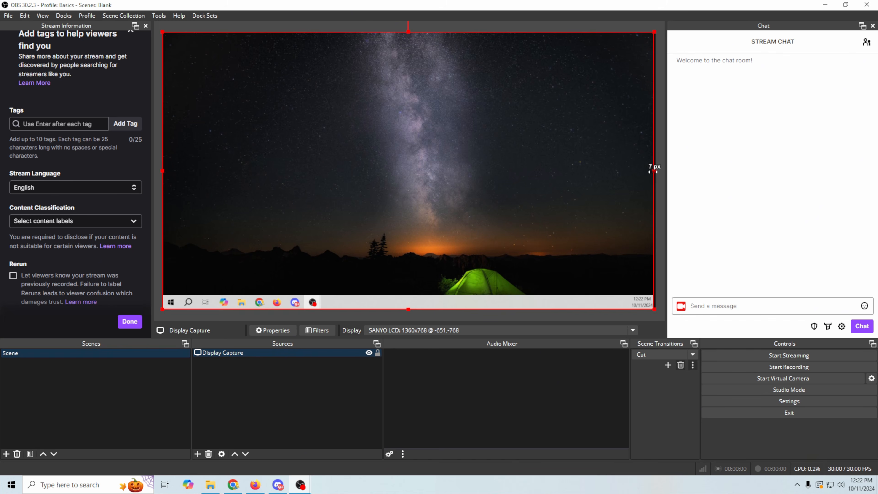
pyautogui.moveTo(652, 171); pyautogui.dragTo(655, 173)
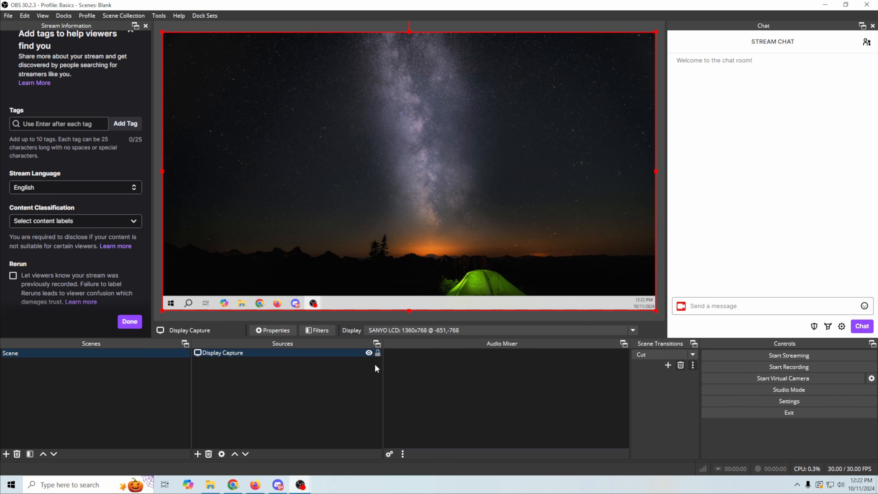
# Step: Add an Application Audio Capture source that captures the Discord window's audio
pyautogui.click(197, 454)
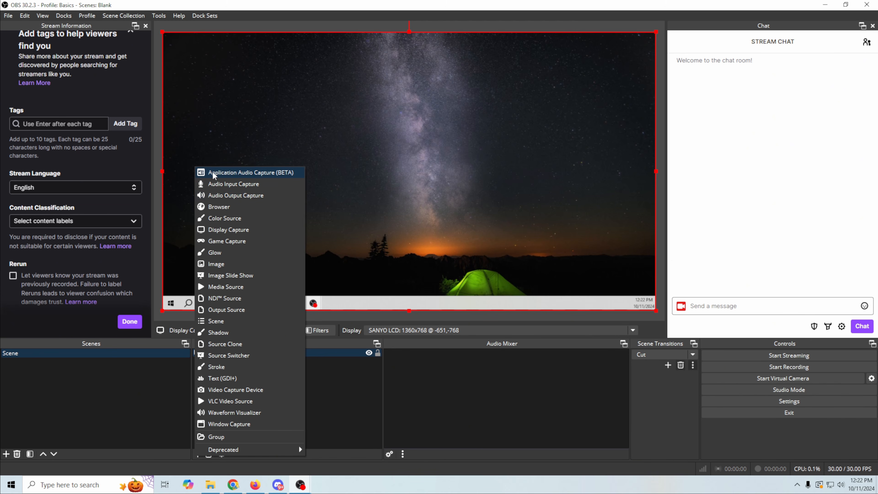
pyautogui.click(244, 172)
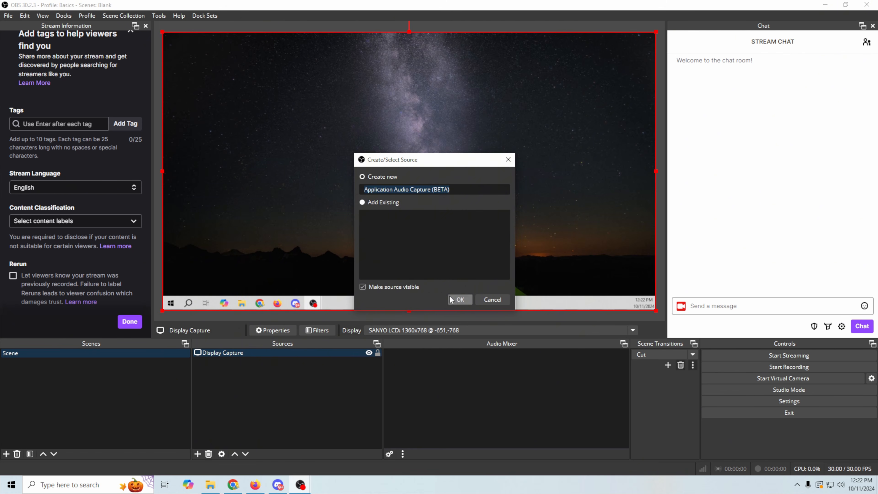
pyautogui.click(456, 299)
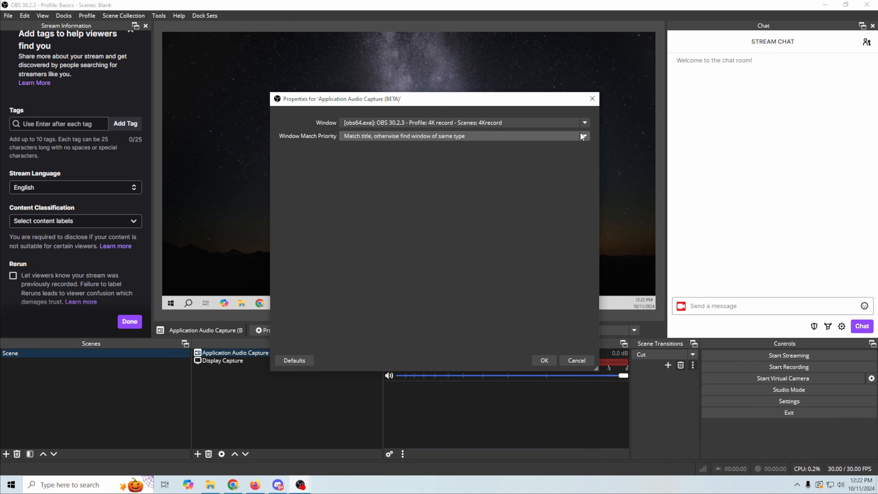
pyautogui.click(585, 123)
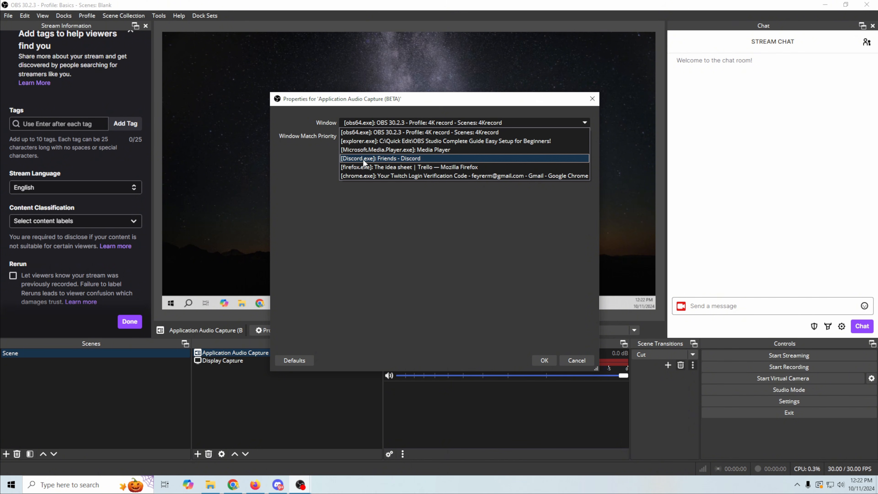
pyautogui.click(363, 159)
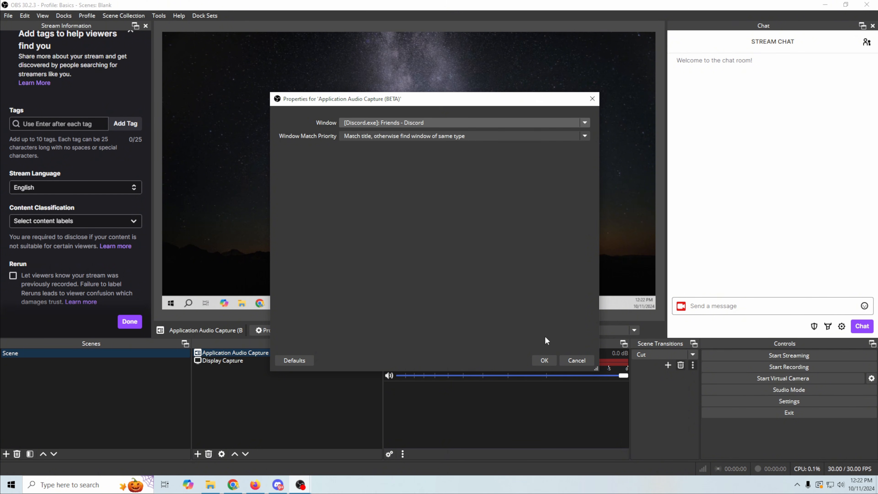
pyautogui.click(544, 360)
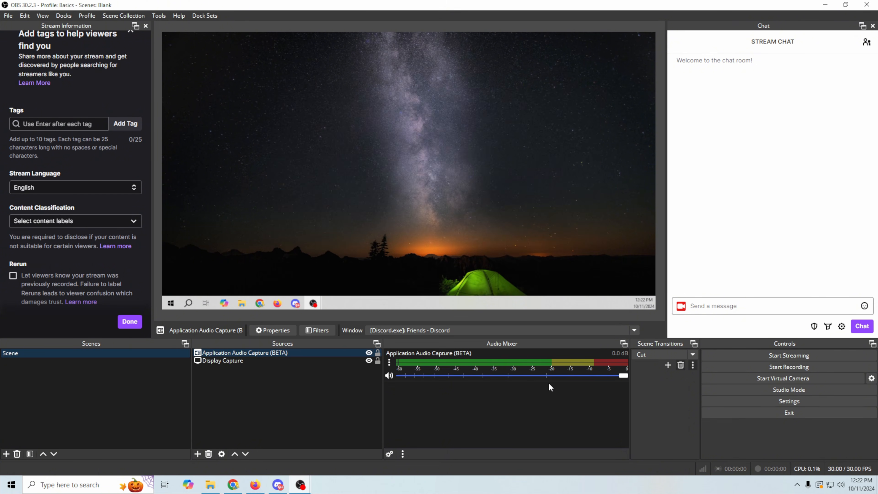
# Step: Remove the Application Audio Capture source, confirming the deletion, and reopen the source-type list
pyautogui.rightClick(284, 352)
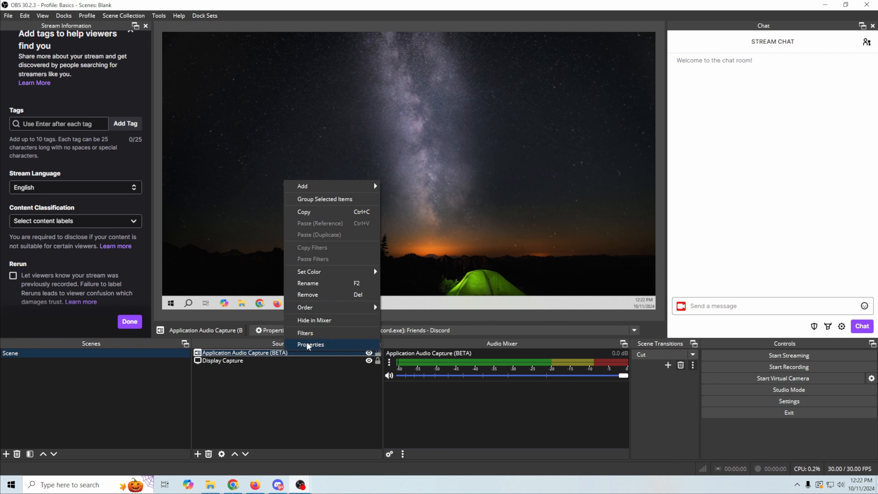
pyautogui.click(335, 296)
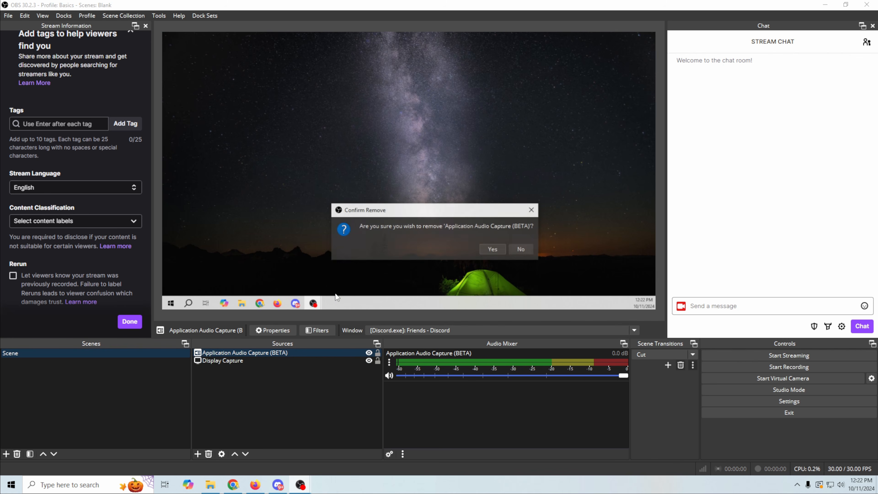
pyautogui.click(492, 249)
pyautogui.click(197, 454)
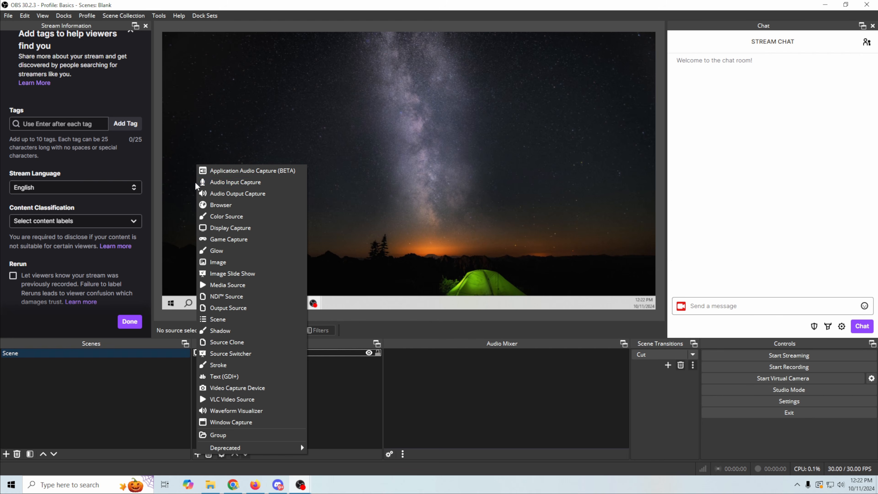
# Step: Add an Audio Input Capture on Cam Link Pro Audio-1 (Cam Link Pro) at 0.0 dB volume
pyautogui.click(231, 185)
pyautogui.click(459, 297)
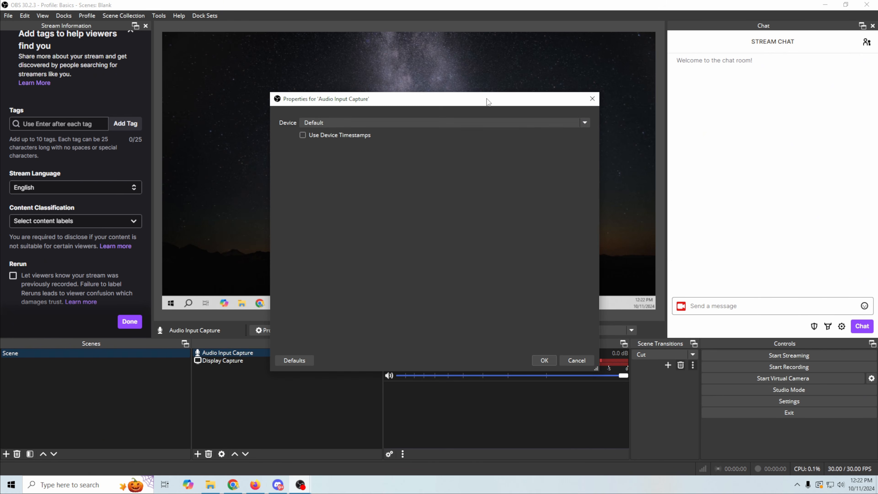
pyautogui.click(583, 124)
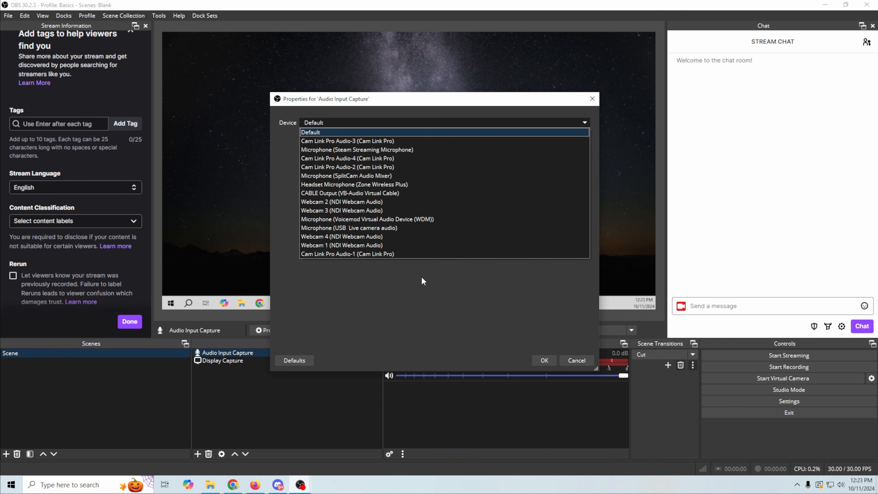
pyautogui.click(347, 253)
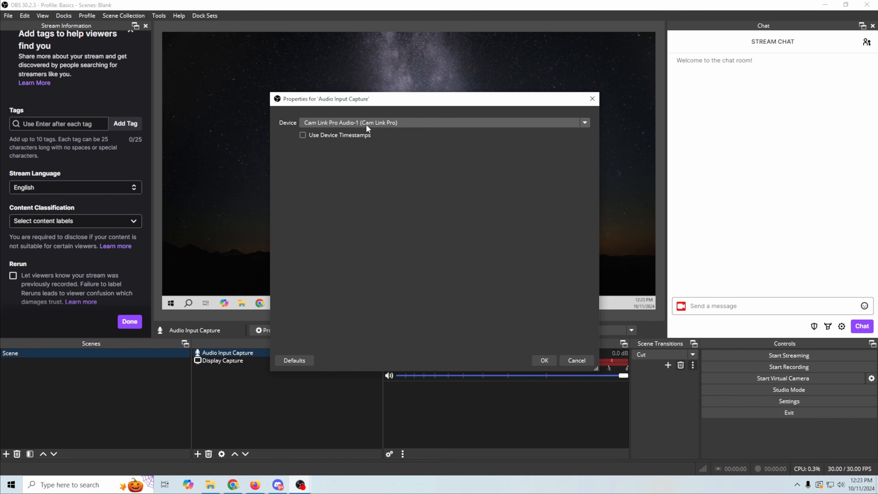
pyautogui.press('Return')
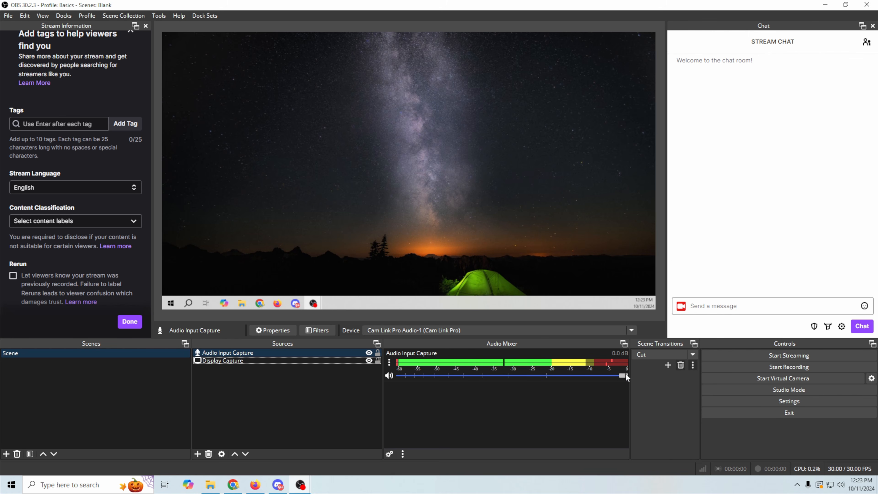
pyautogui.moveTo(623, 376); pyautogui.dragTo(620, 394)
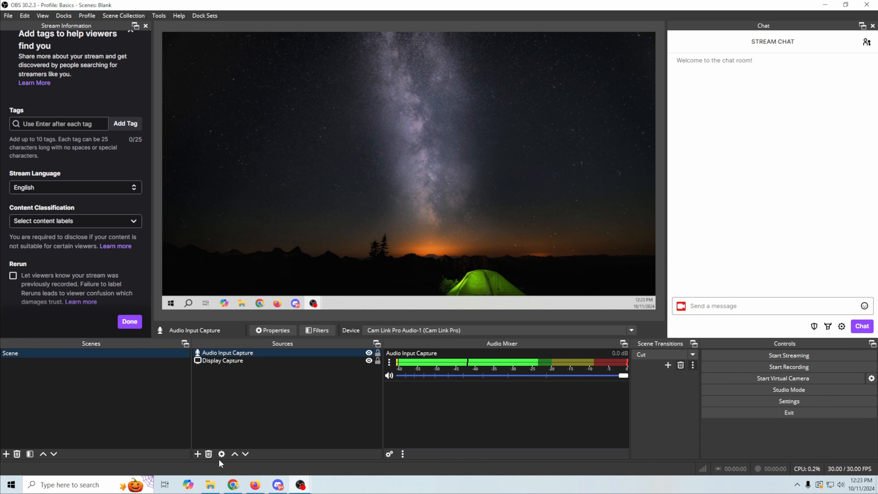
# Step: Add an Audio Output Capture on Headset Earphone (Zone Wireless Plus), then open Advanced Audio Properties
pyautogui.click(197, 454)
pyautogui.click(229, 196)
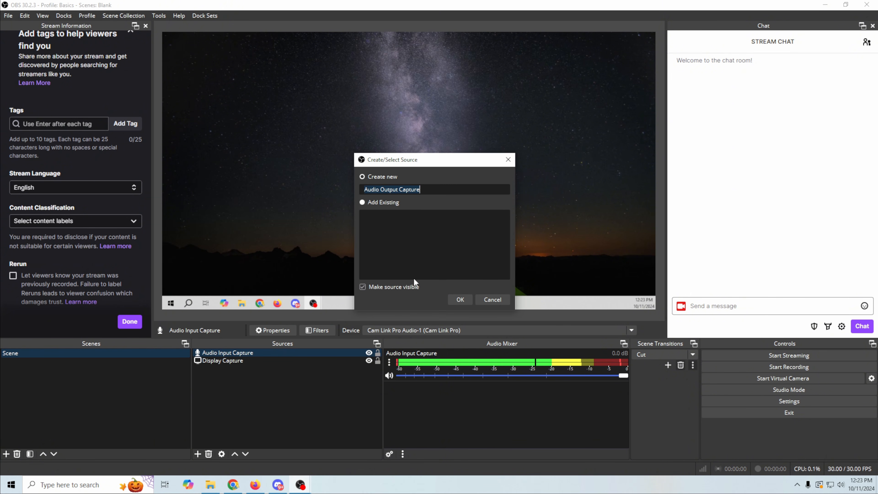
pyautogui.click(459, 299)
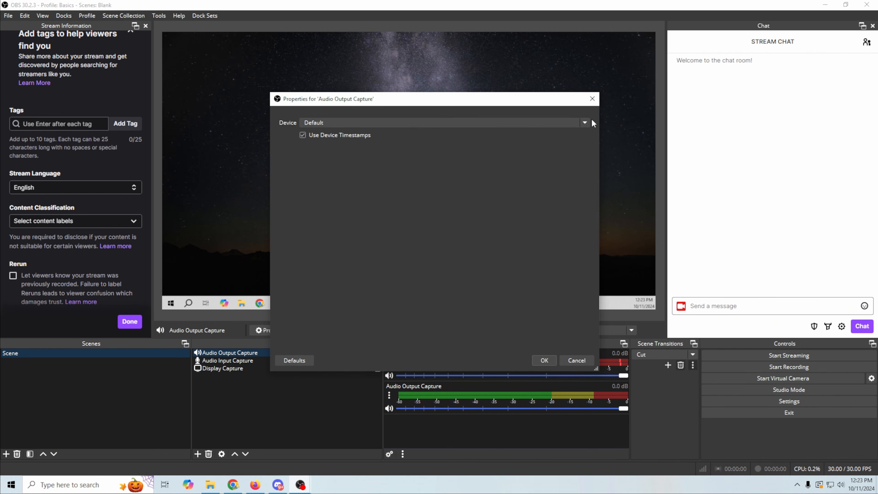
pyautogui.click(584, 123)
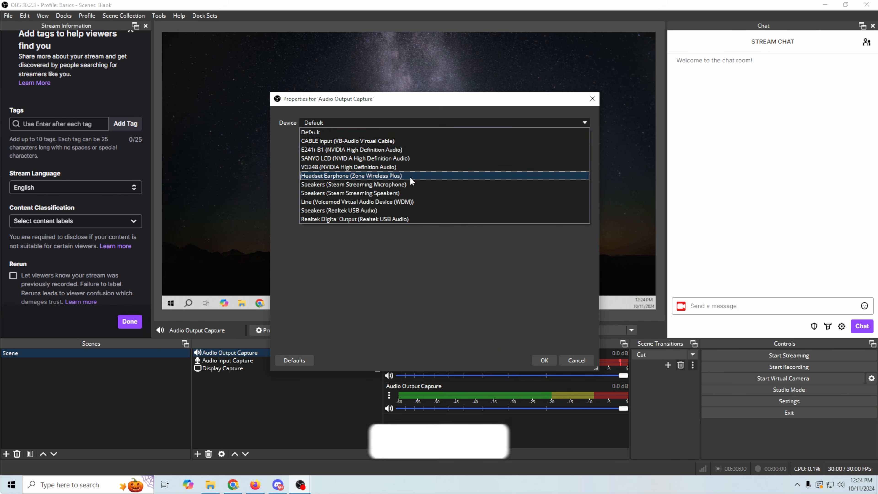
pyautogui.click(330, 175)
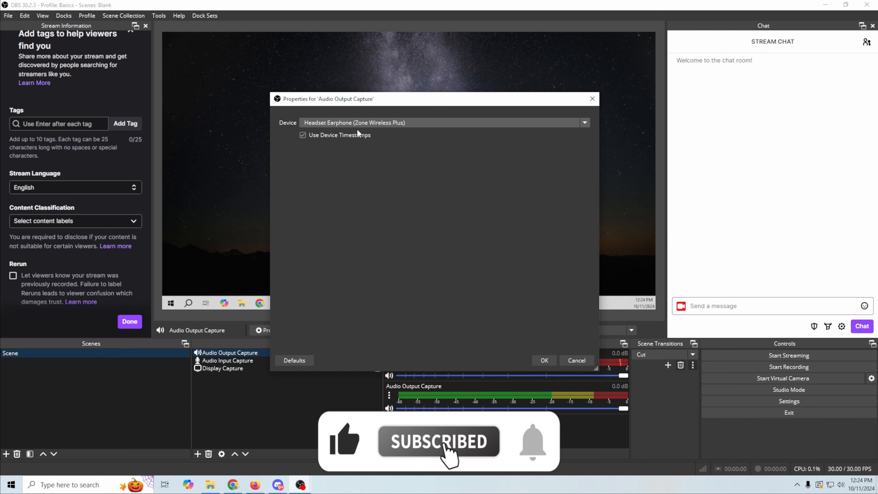
pyautogui.click(545, 358)
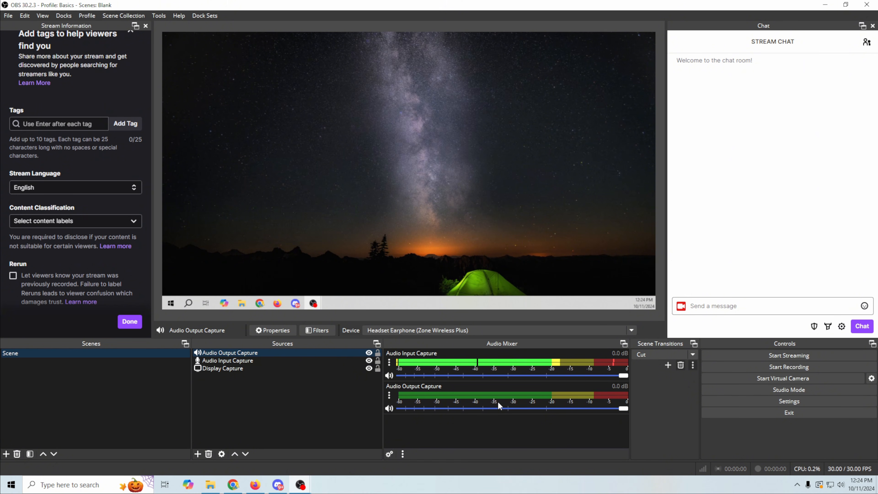
pyautogui.rightClick(497, 393)
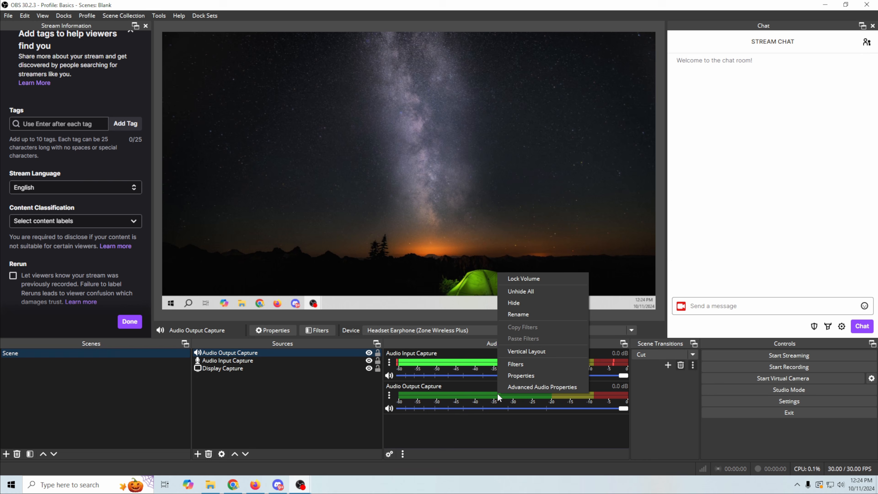
pyautogui.click(513, 388)
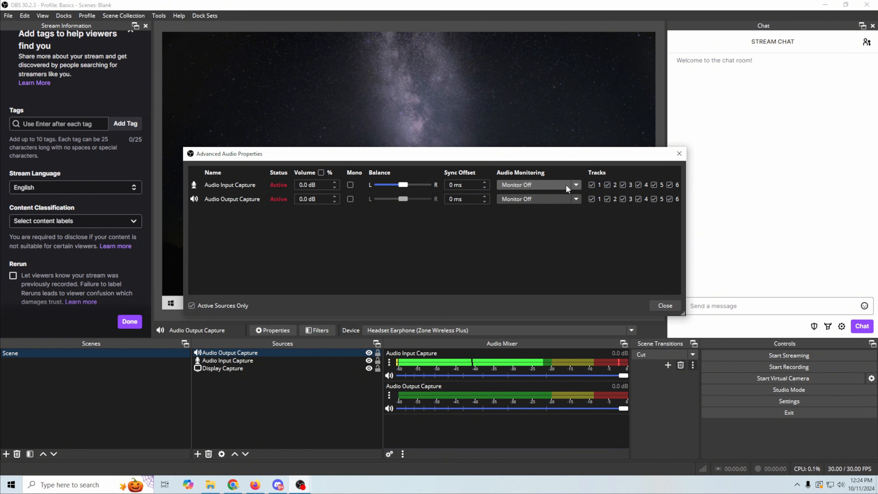
# Step: Keep Audio Input Capture at Monitor Off, set Audio Output Capture to Monitor and Output, and close
pyautogui.click(577, 183)
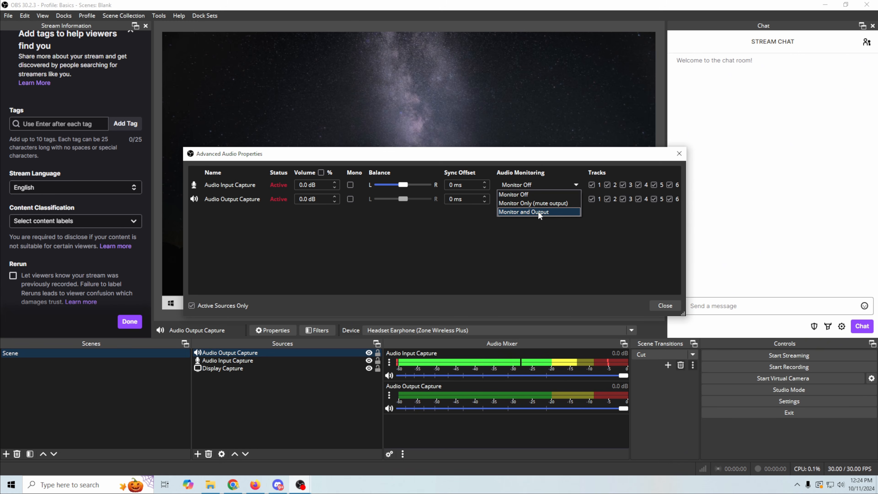
pyautogui.click(512, 195)
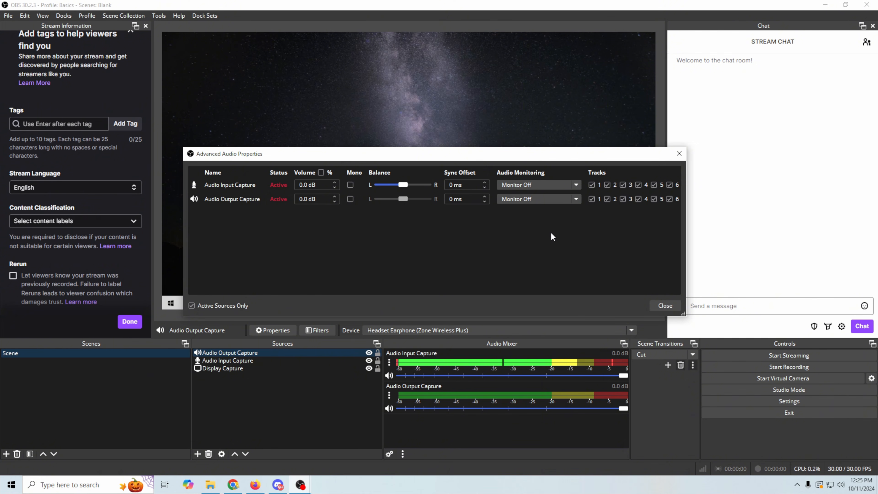
pyautogui.click(576, 199)
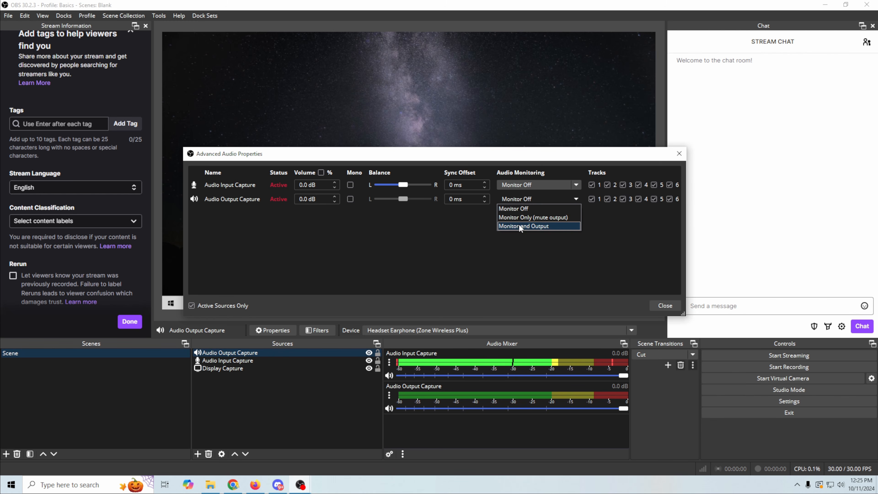
pyautogui.click(524, 244)
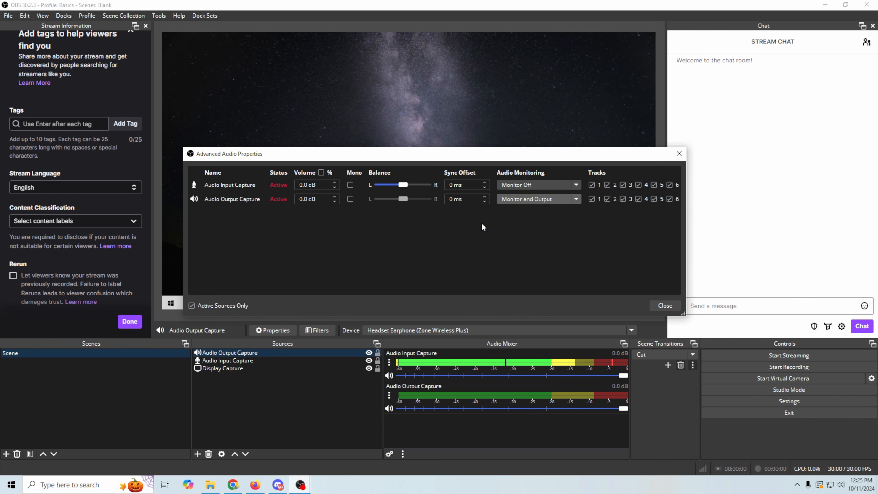
pyautogui.click(577, 198)
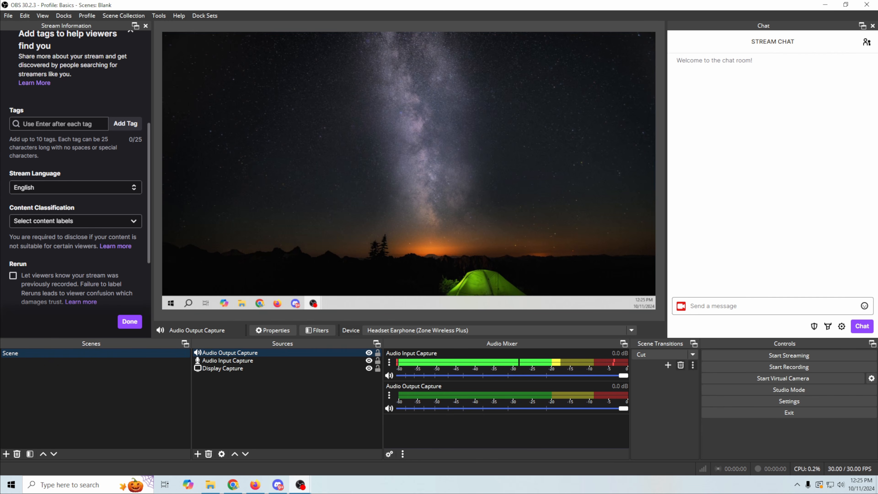
# Step: Create a scene named 'camera' and select it after glancing at the original Scene
pyautogui.click(6, 454)
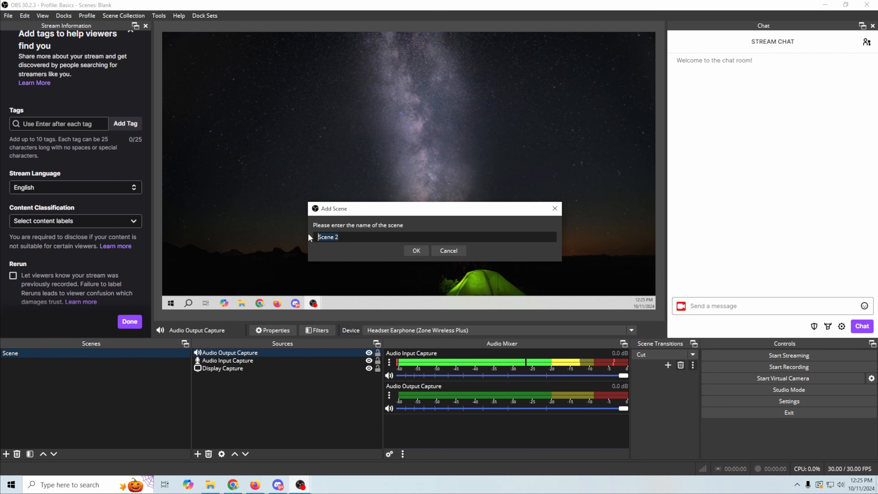
pyautogui.write('camera')
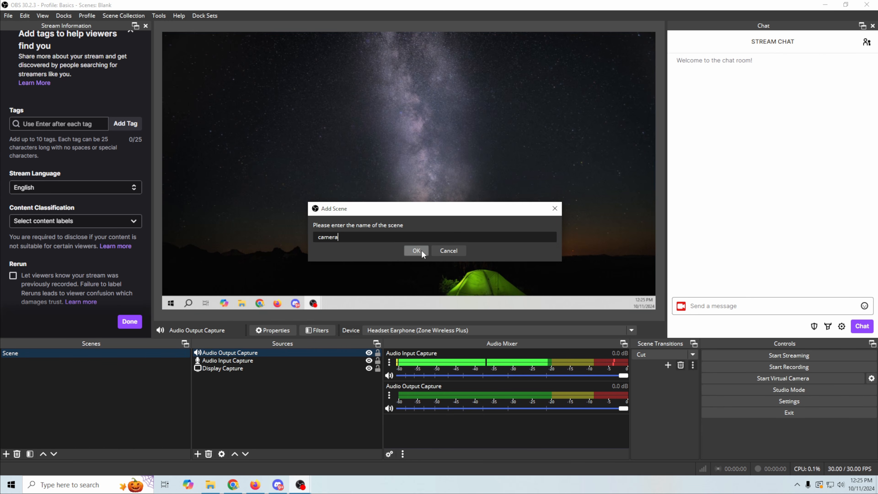
pyautogui.click(421, 253)
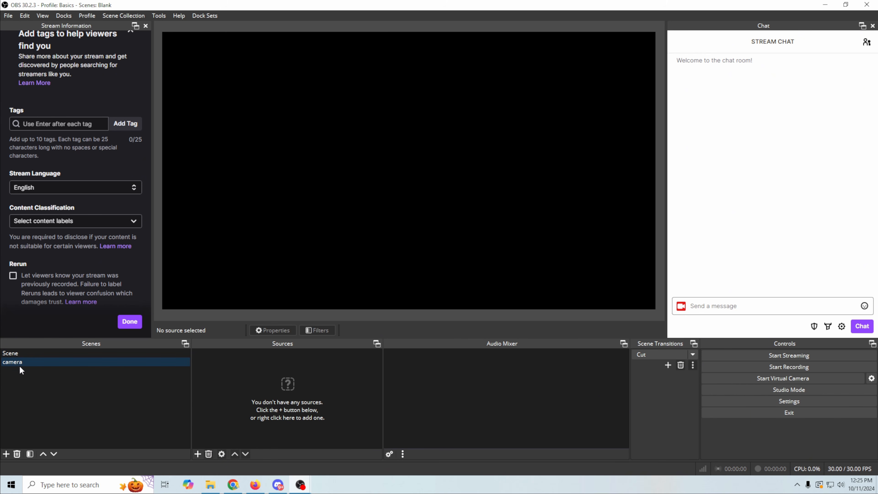
pyautogui.click(23, 353)
pyautogui.click(26, 362)
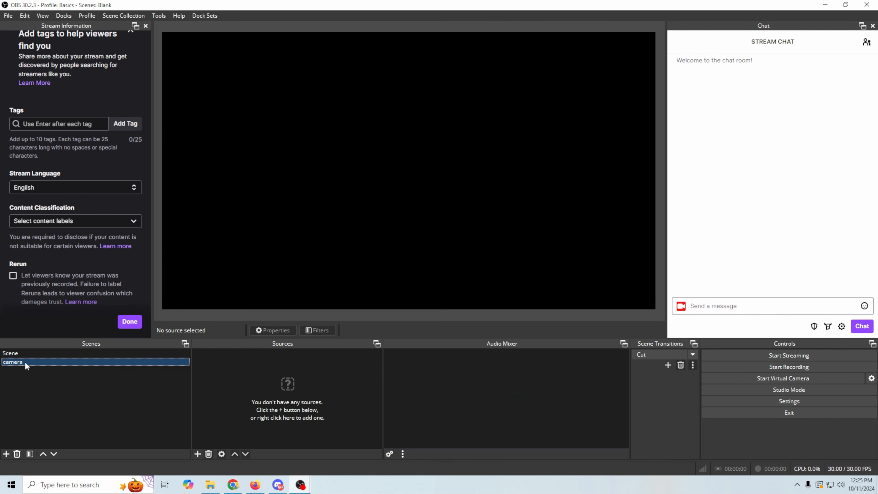
# Step: Add a Video Capture Device source named 'Camera' using the Cam Link Pro HDMI-1 device
pyautogui.click(197, 454)
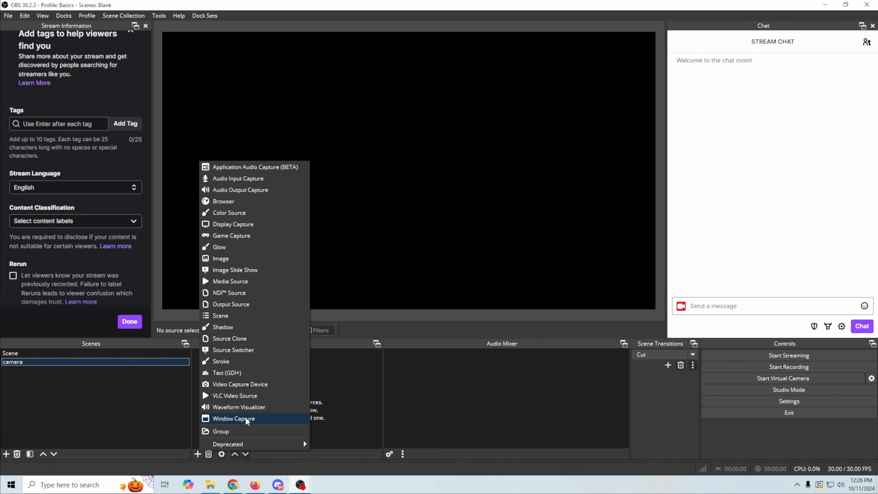
pyautogui.click(240, 384)
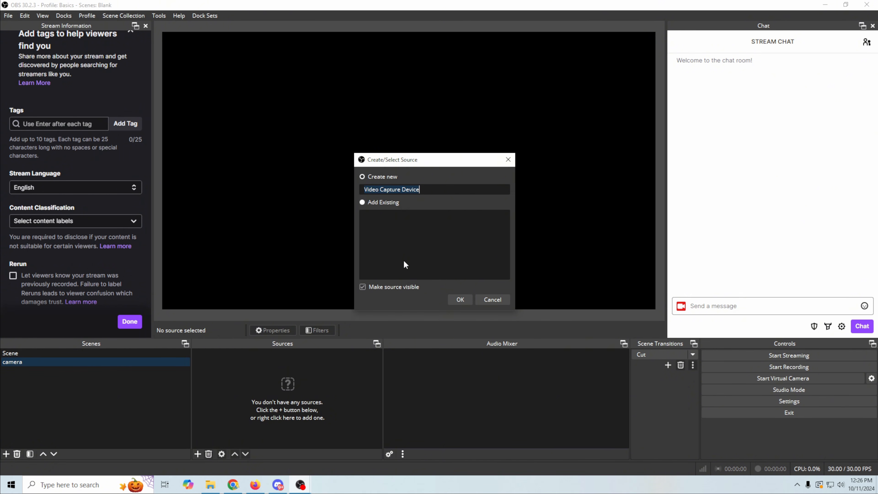
pyautogui.write('Camera')
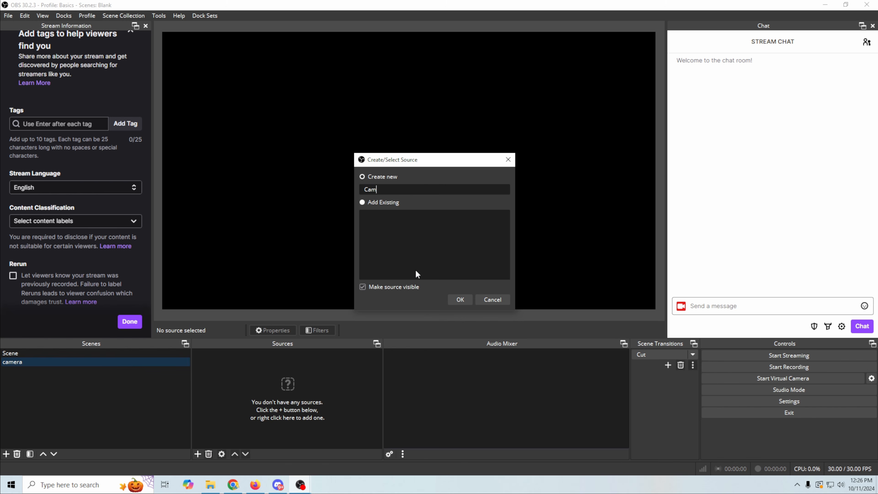
pyautogui.click(460, 300)
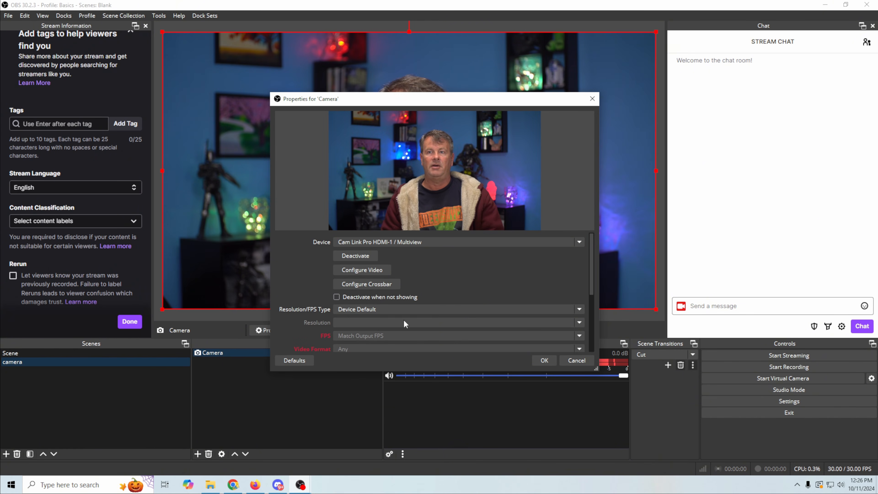
pyautogui.click(430, 242)
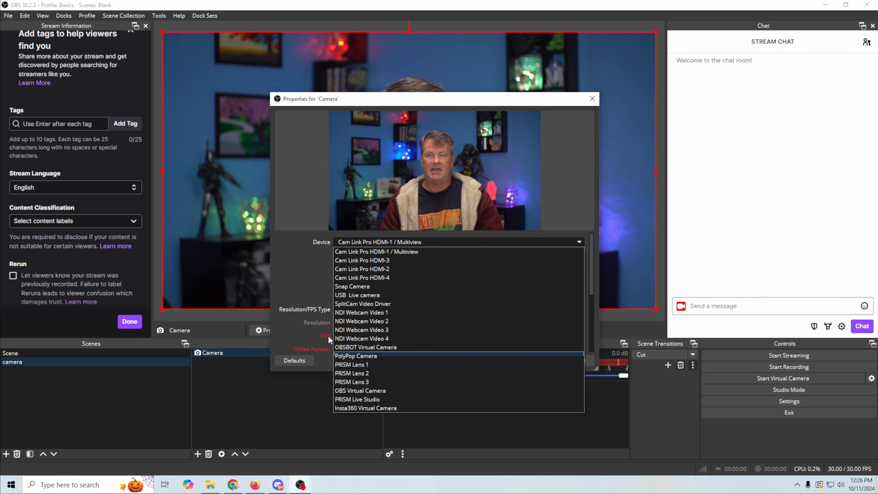
pyautogui.click(290, 268)
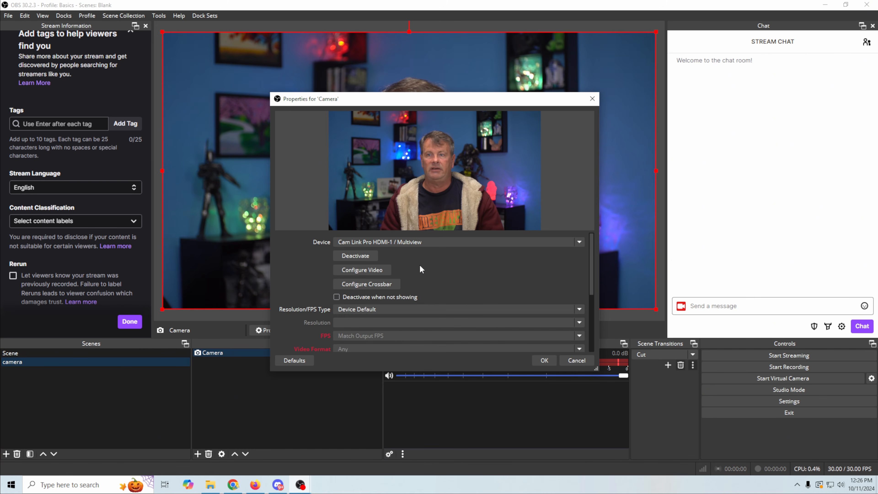
# Step: Enable a custom audio device set to Cam Link Pro Audio-1 and save the Camera properties
pyautogui.scroll(-2, 310, 279)
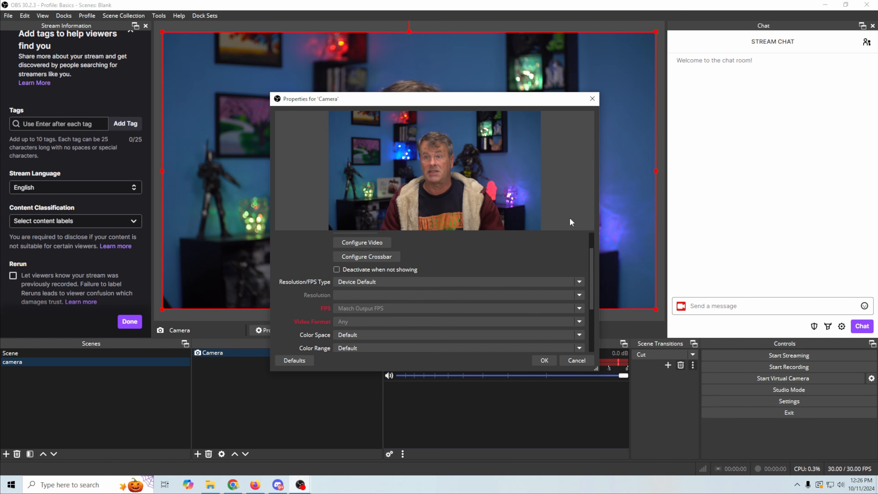
pyautogui.moveTo(591, 297); pyautogui.dragTo(595, 360)
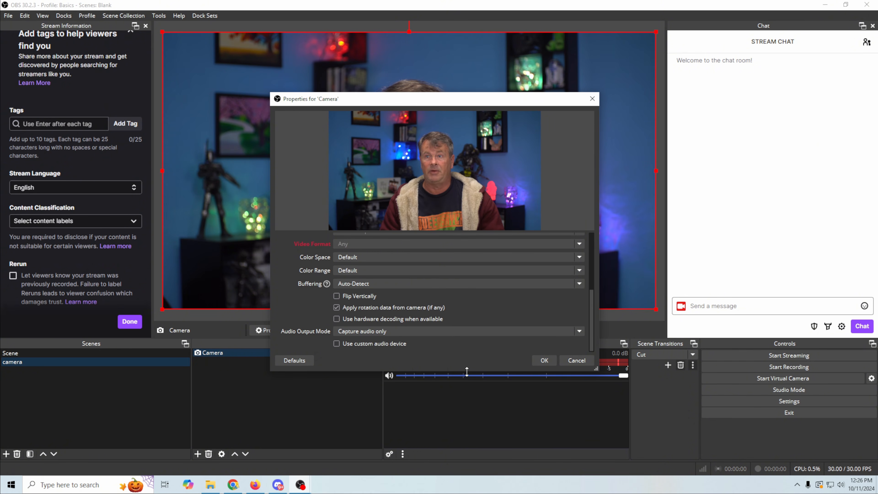
pyautogui.click(336, 343)
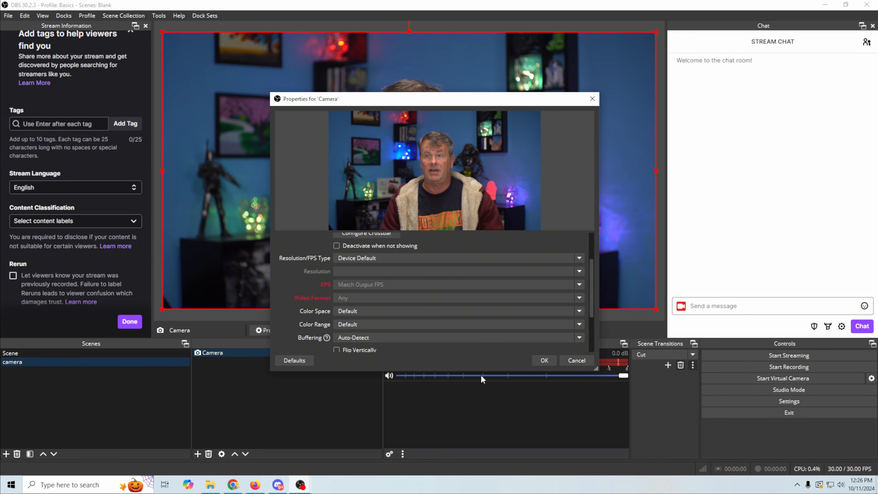
pyautogui.moveTo(592, 306); pyautogui.dragTo(587, 356)
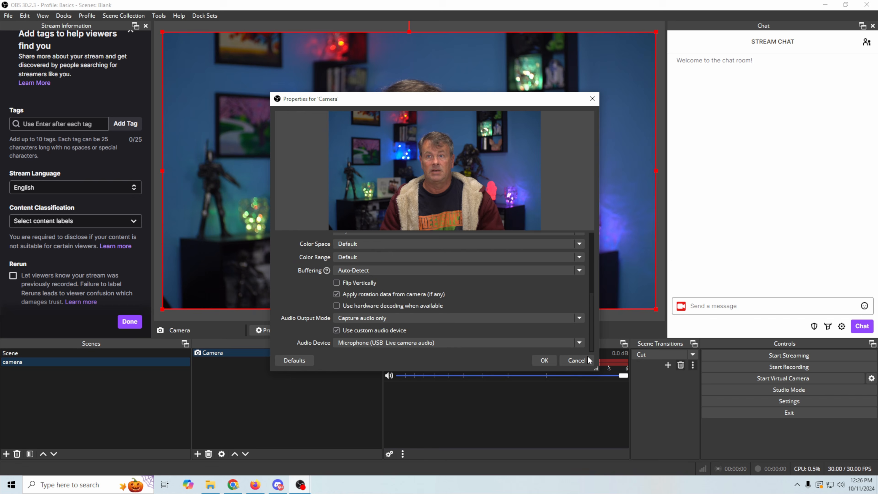
pyautogui.click(376, 342)
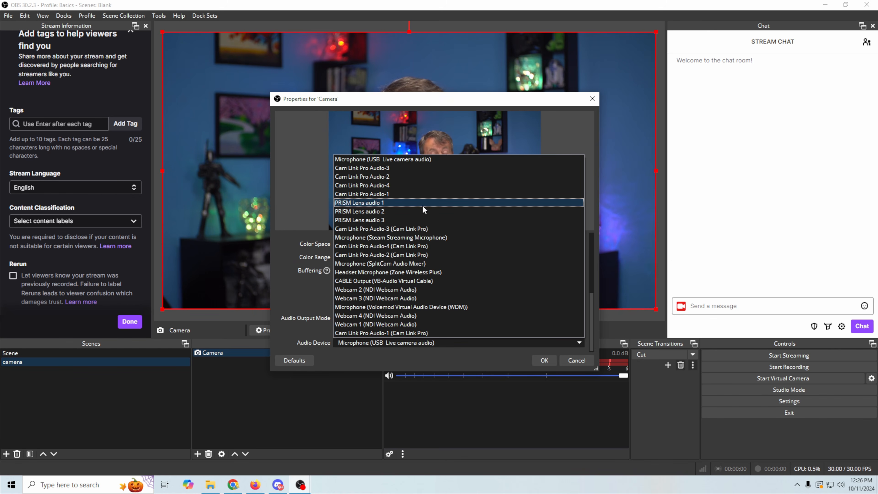
pyautogui.click(377, 194)
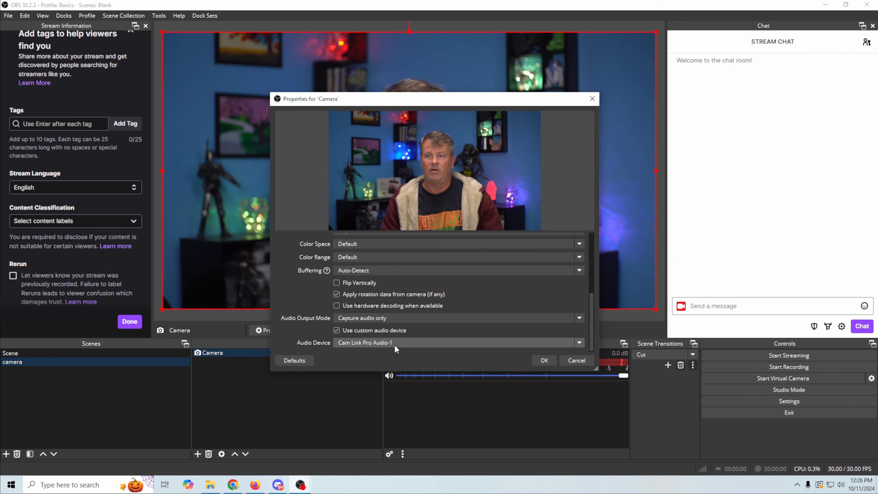
pyautogui.click(541, 360)
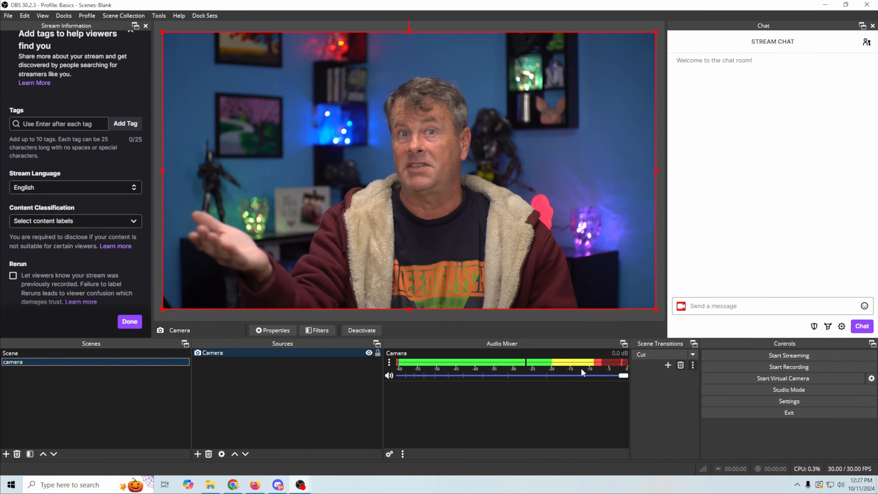
# Step: Switch to Scene and back to camera, then show the addable source types
pyautogui.click(87, 353)
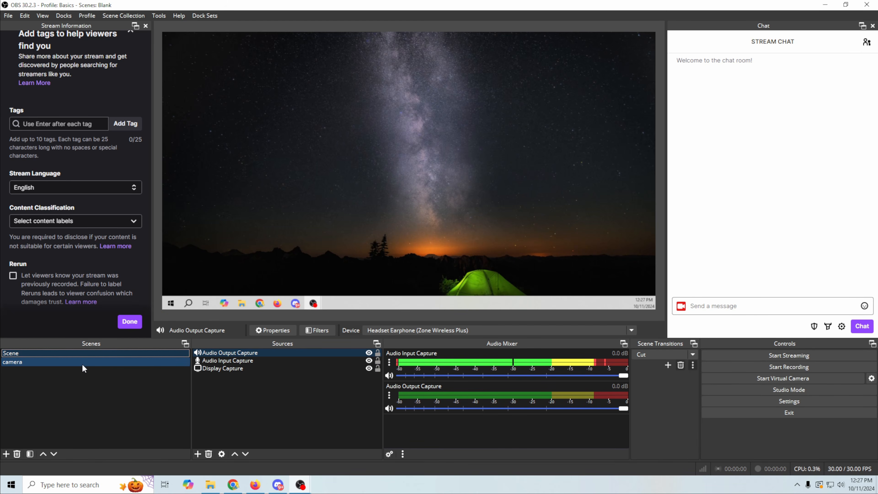
pyautogui.click(82, 362)
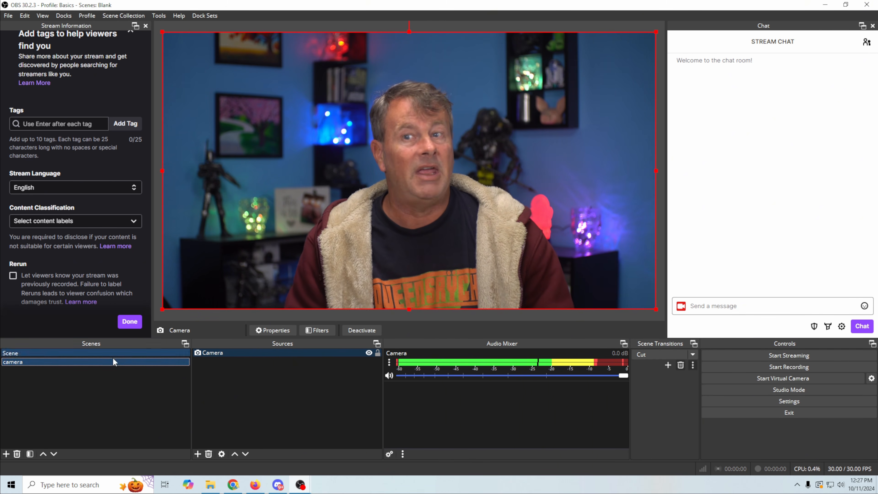
pyautogui.click(197, 455)
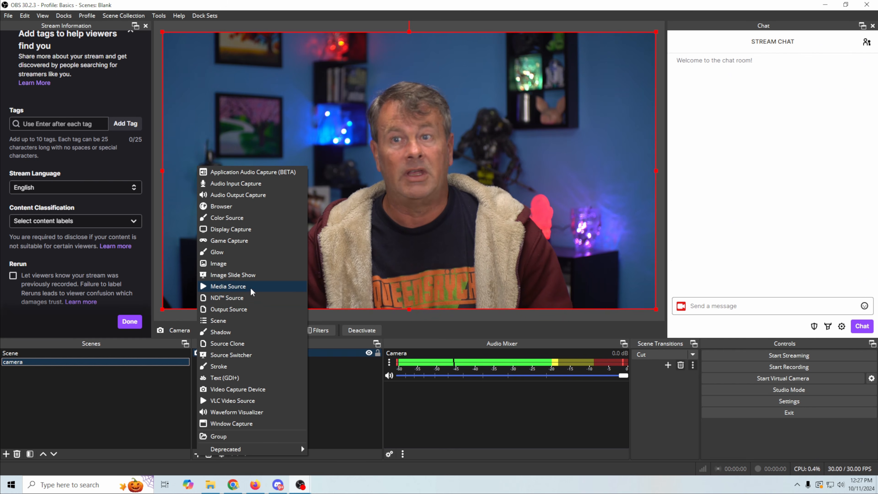
# Step: Add a Media Source playing 'The Witcher 3 Wild Hunt - Official Gameplay (edit).mp4' from F:/WGOE
pyautogui.click(227, 286)
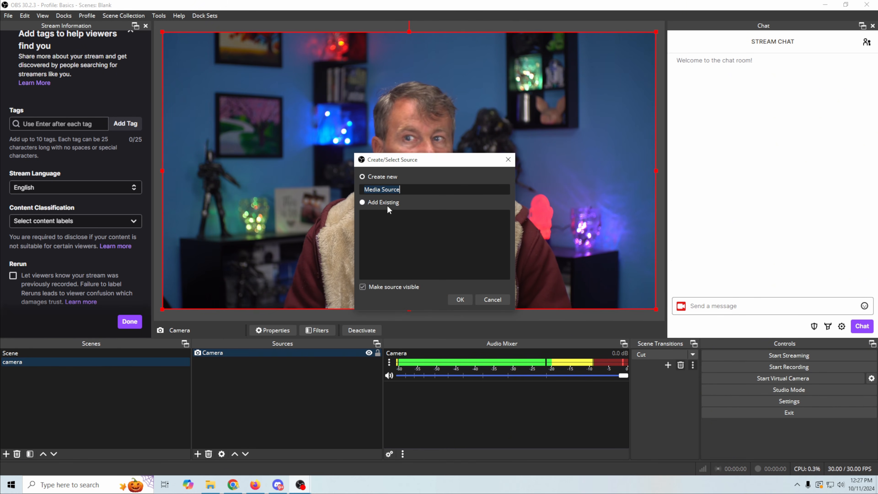
pyautogui.click(452, 299)
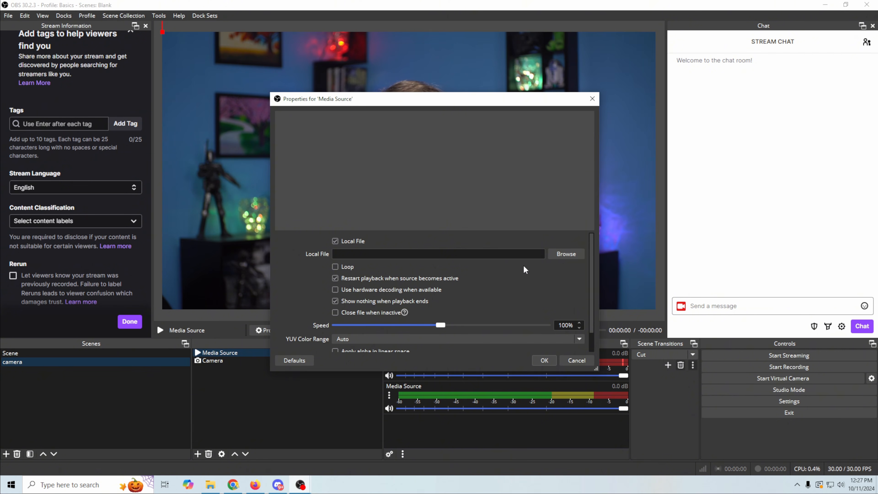
pyautogui.click(561, 254)
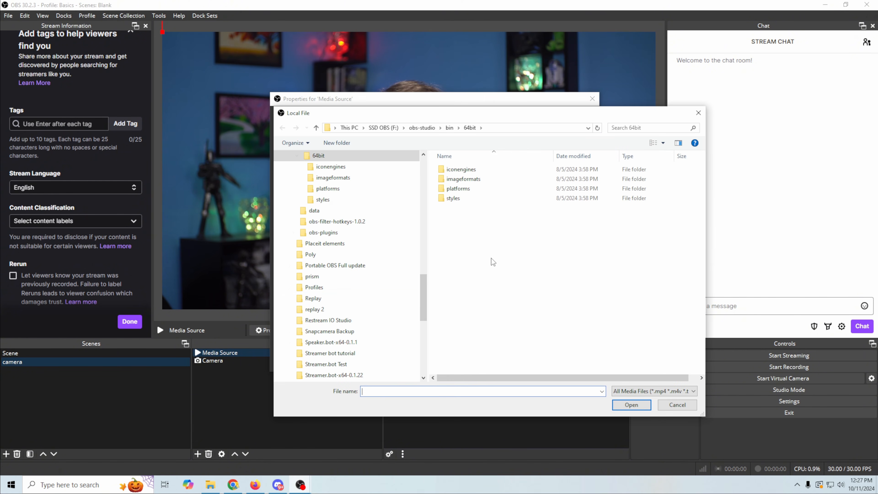
pyautogui.moveTo(428, 303); pyautogui.dragTo(429, 334)
pyautogui.click(313, 342)
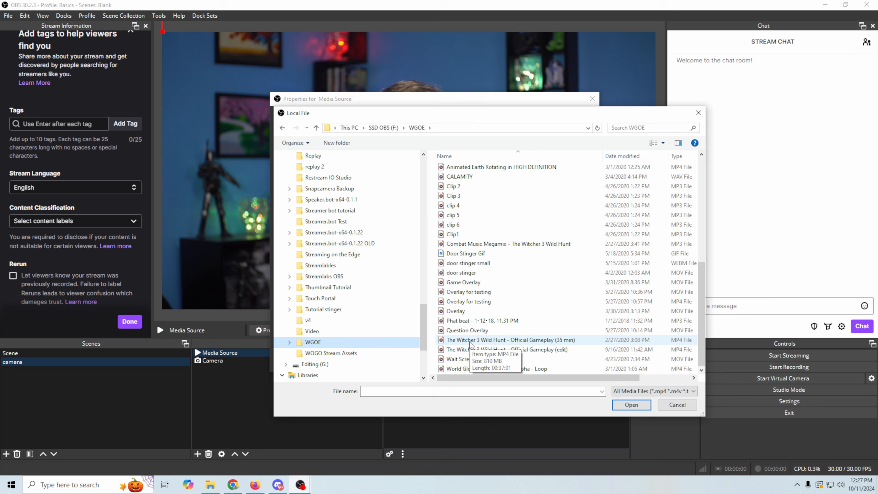
pyautogui.click(472, 350)
pyautogui.click(628, 403)
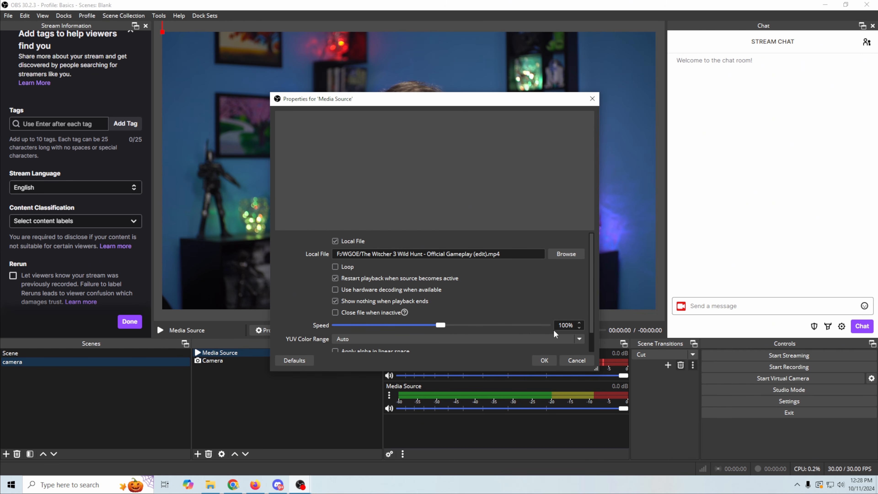
pyautogui.click(537, 360)
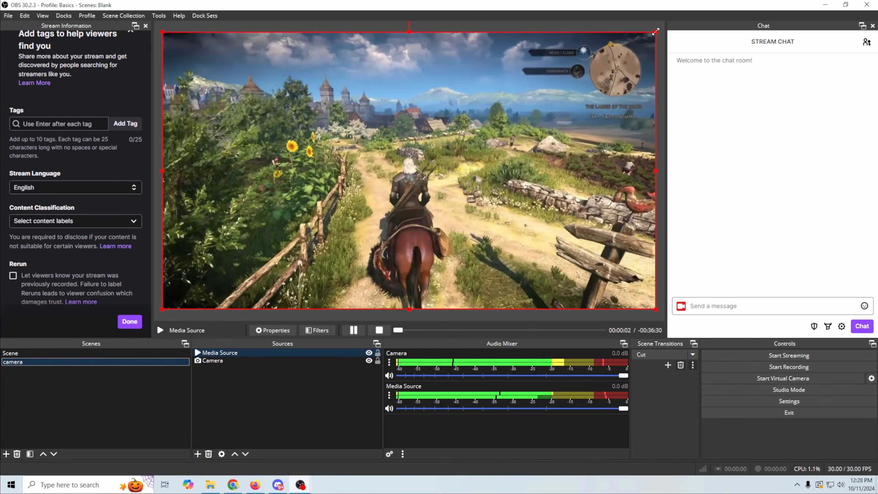
# Step: Shrink the gameplay video and place it in the top-left corner of the camera view
pyautogui.moveTo(656, 32); pyautogui.dragTo(339, 210)
pyautogui.moveTo(283, 266); pyautogui.dragTo(299, 135)
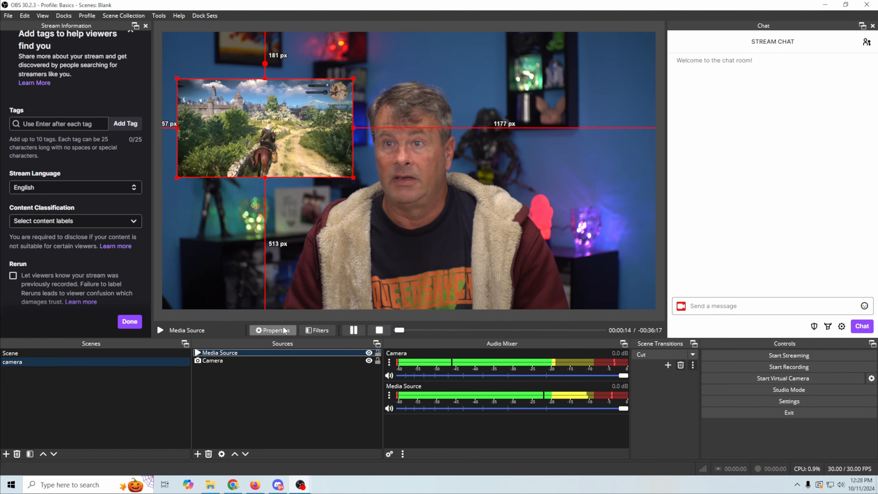
pyautogui.click(353, 330)
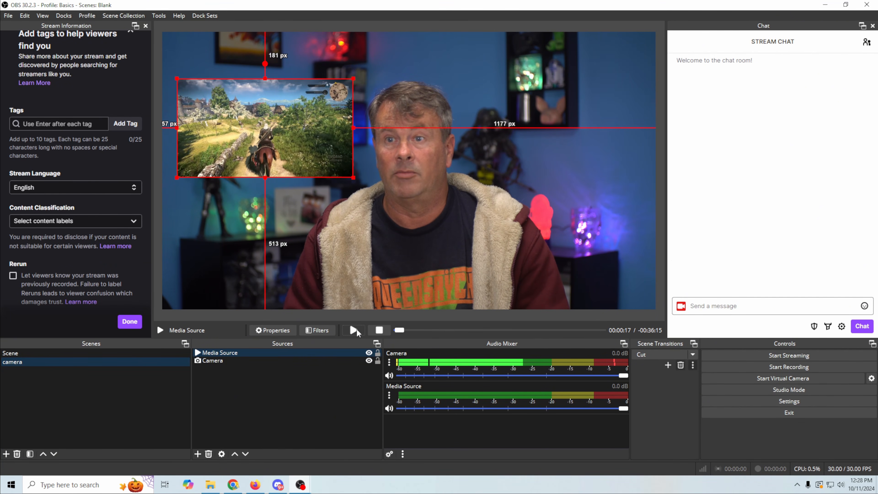
pyautogui.click(356, 329)
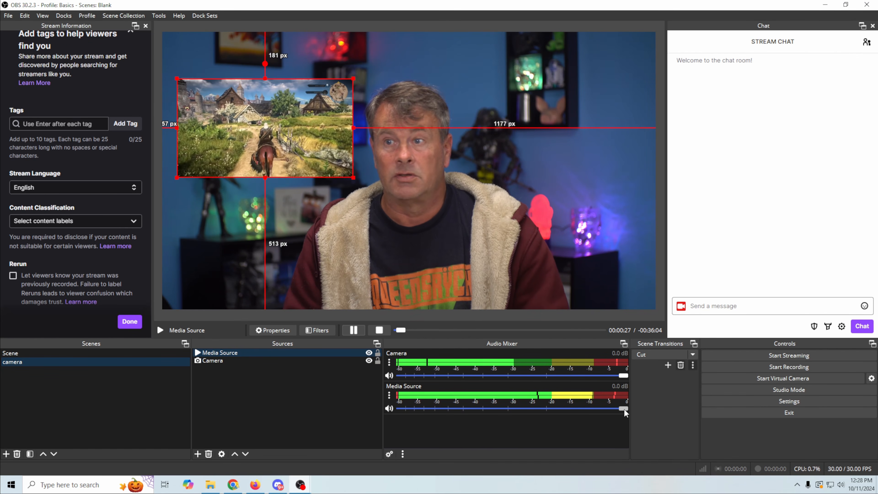
# Step: Lower the gameplay volume to about -50.7 dB, keep it in front of the camera, and switch to Scene
pyautogui.moveTo(623, 409)
pyautogui.mouseDown()
pyautogui.moveTo(447, 414)
pyautogui.moveTo(624, 416)
pyautogui.mouseUp()
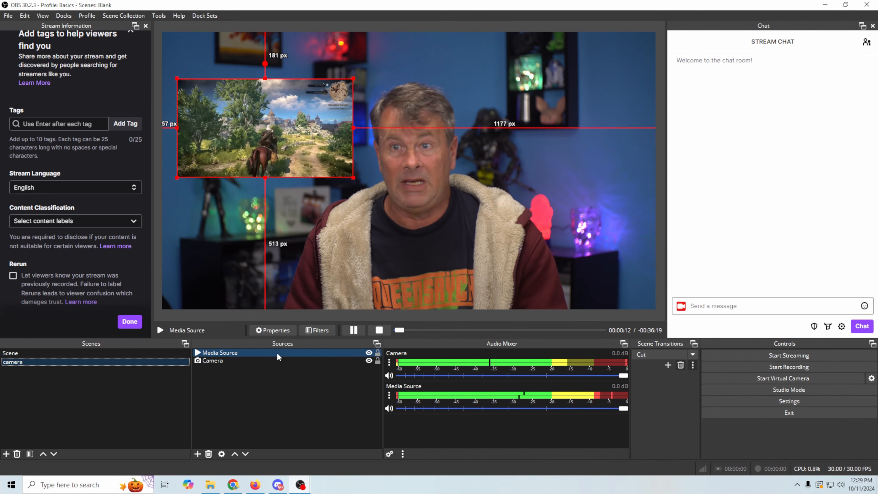
pyautogui.moveTo(277, 352); pyautogui.dragTo(280, 392)
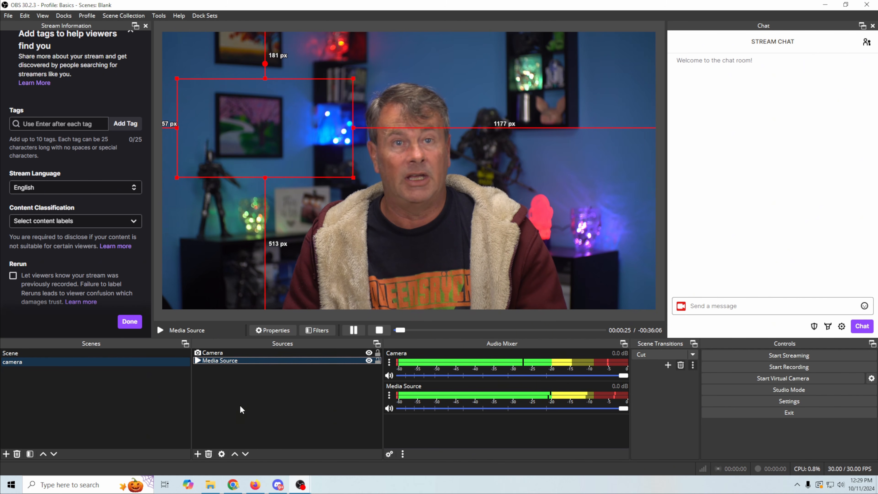
pyautogui.moveTo(248, 356); pyautogui.dragTo(248, 348)
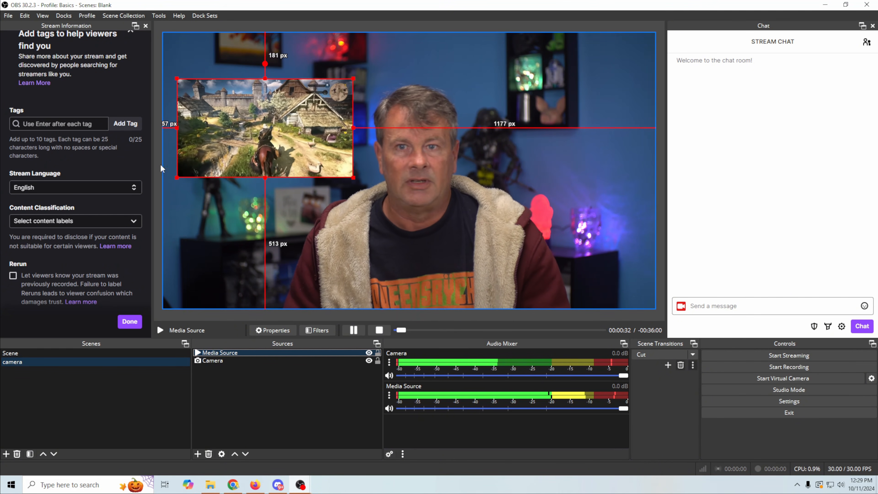
pyautogui.click(120, 350)
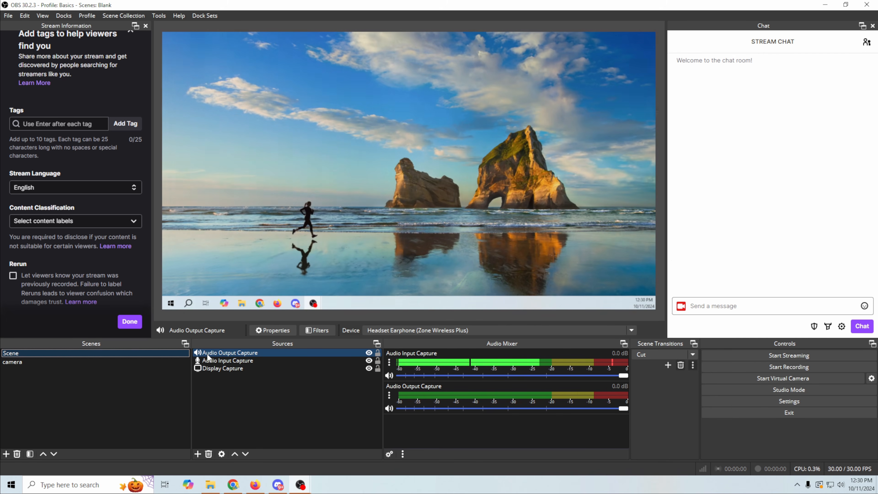
# Step: Move both audio captures to the bottom of Scene's sources and add the existing Camera source
pyautogui.moveTo(258, 354); pyautogui.dragTo(261, 384)
pyautogui.moveTo(258, 354); pyautogui.dragTo(257, 383)
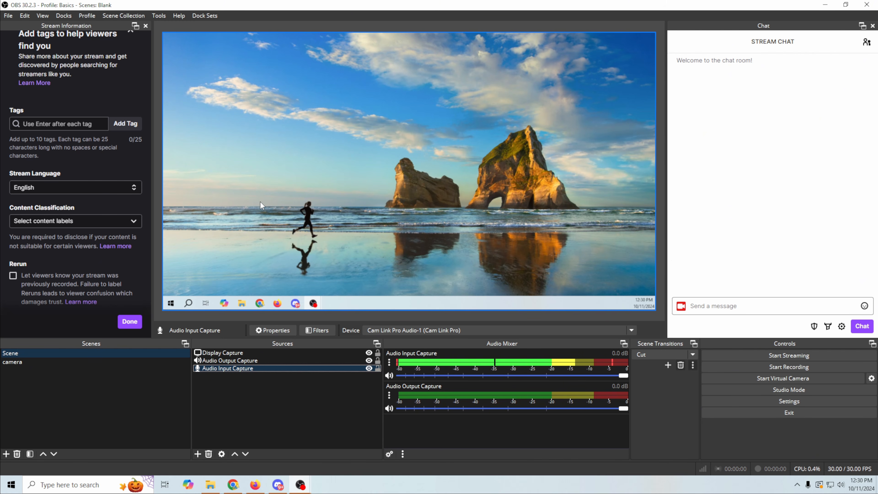
pyautogui.click(198, 453)
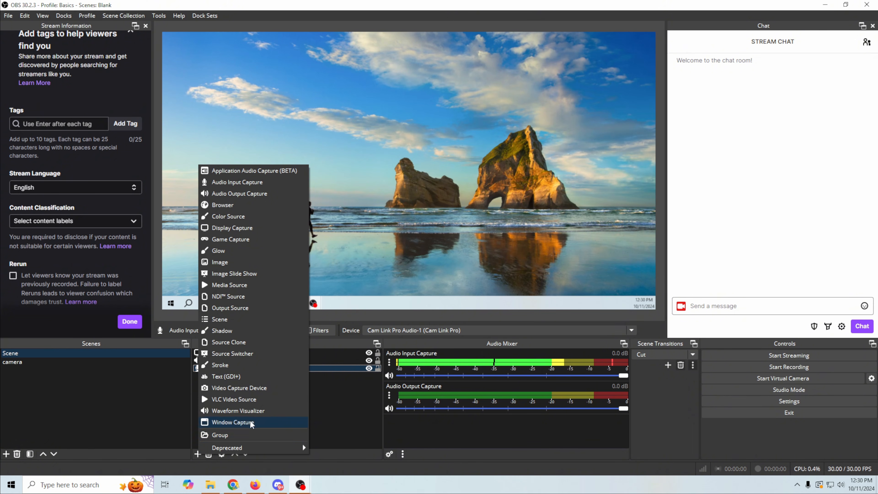
pyautogui.click(254, 388)
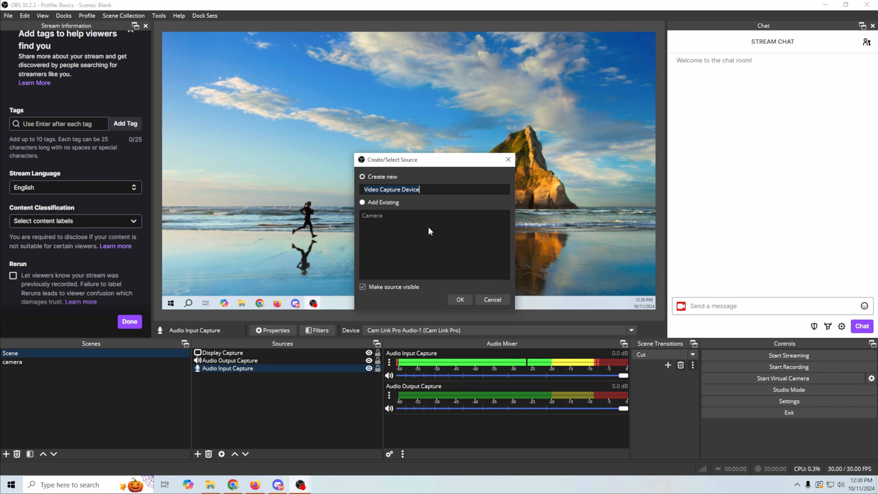
pyautogui.click(374, 204)
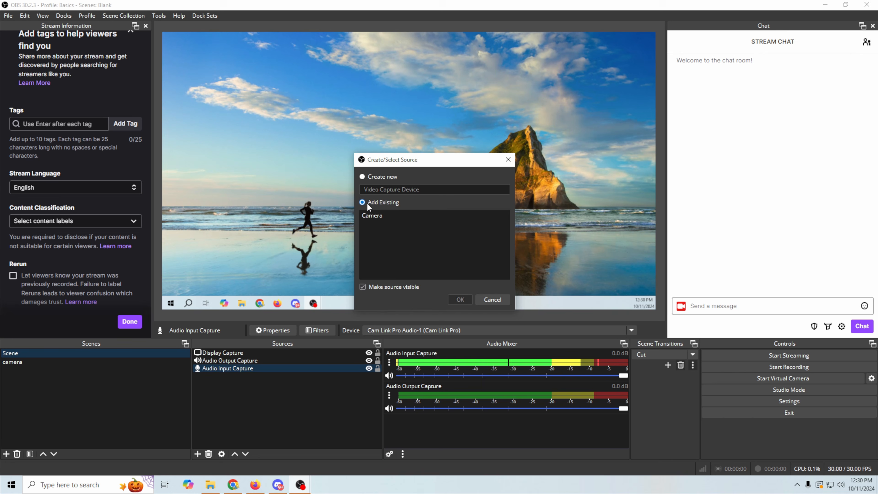
pyautogui.click(369, 216)
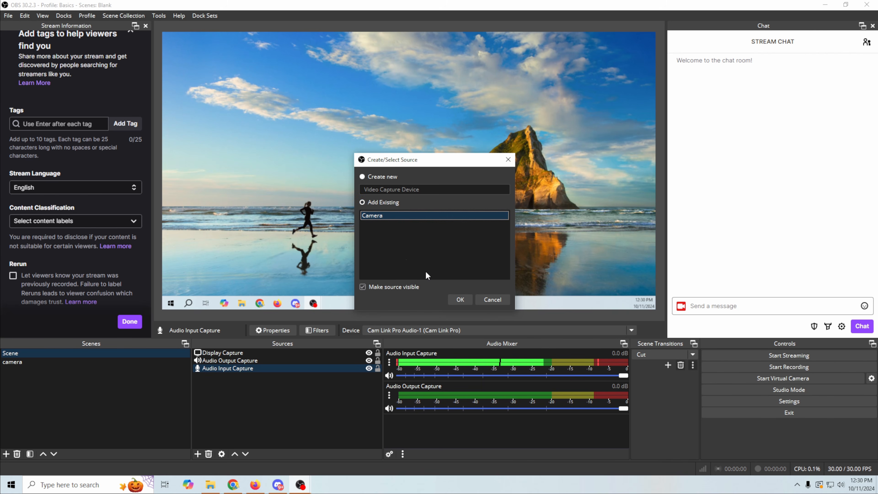
pyautogui.click(456, 298)
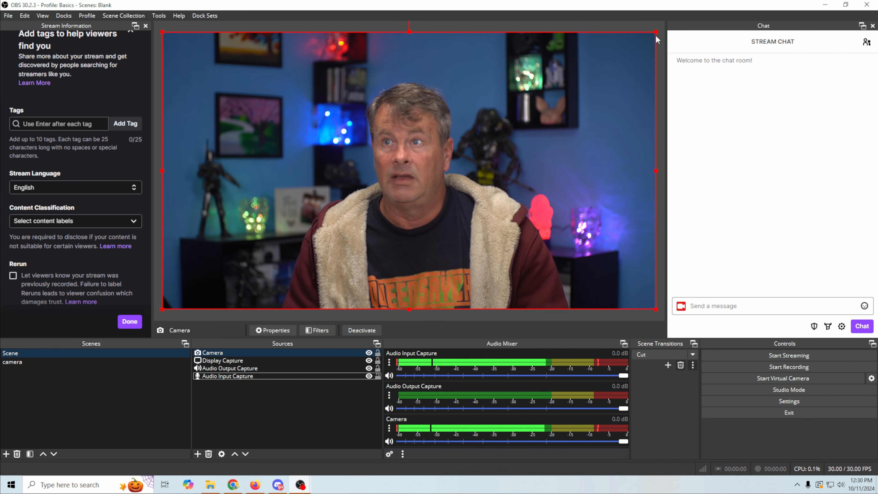
# Step: Resize the Camera into a small bottom-left inset and layer it above Display Capture
pyautogui.moveTo(655, 32); pyautogui.dragTo(269, 252)
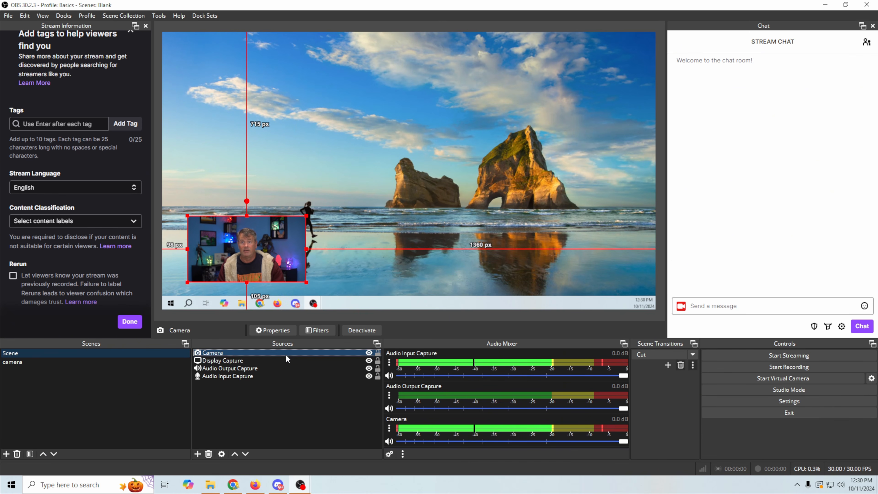
pyautogui.moveTo(286, 360); pyautogui.dragTo(280, 352)
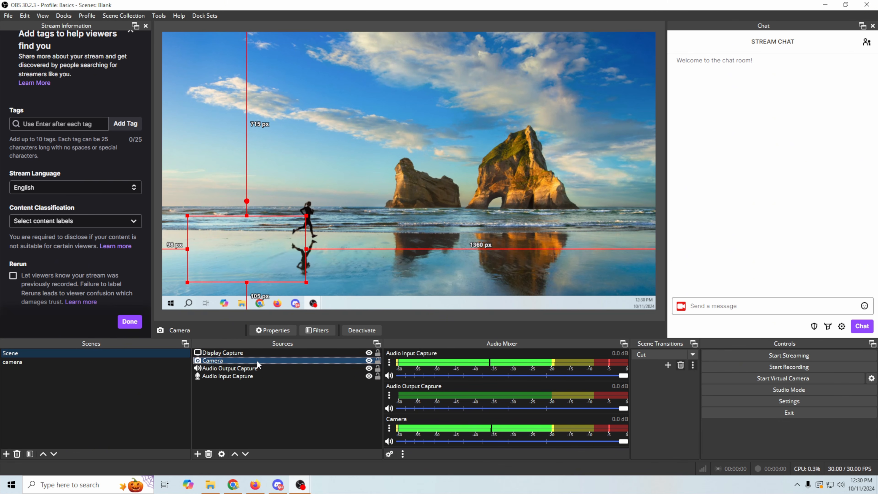
pyautogui.keyDown('ctrl'); pyautogui.click(258, 352); pyautogui.keyUp('ctrl')
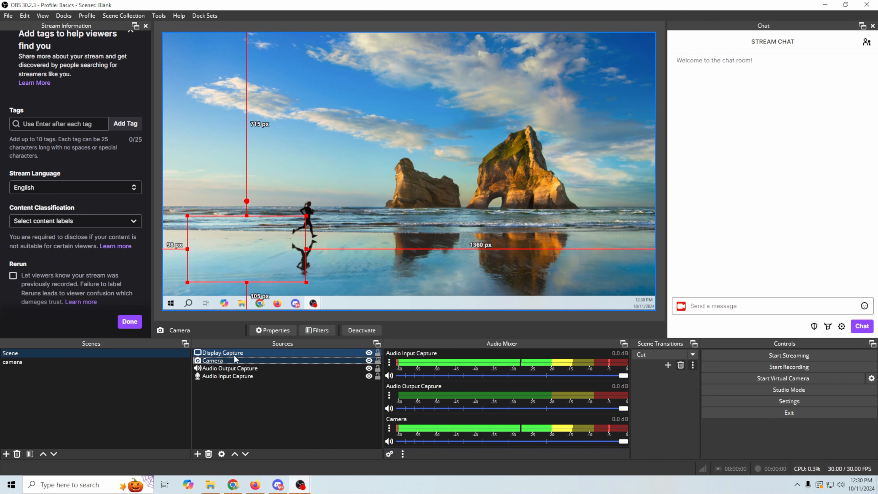
pyautogui.moveTo(236, 352); pyautogui.dragTo(237, 350)
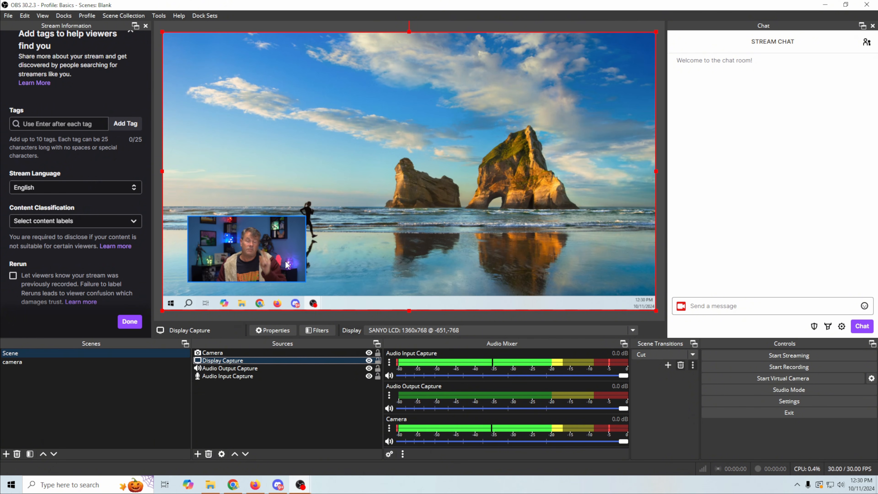
pyautogui.click(43, 362)
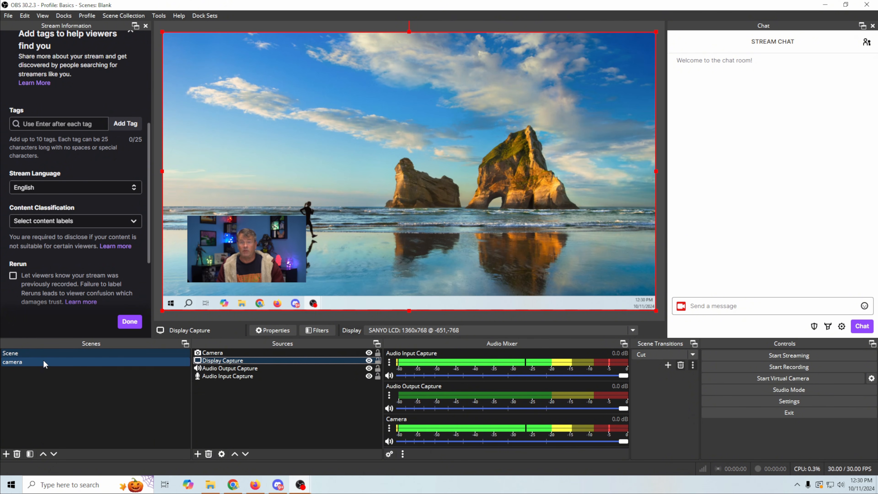
# Step: Change the scene transition from Cut to Fade and test it between the desktop and camera scenes
pyautogui.click(49, 353)
pyautogui.click(53, 362)
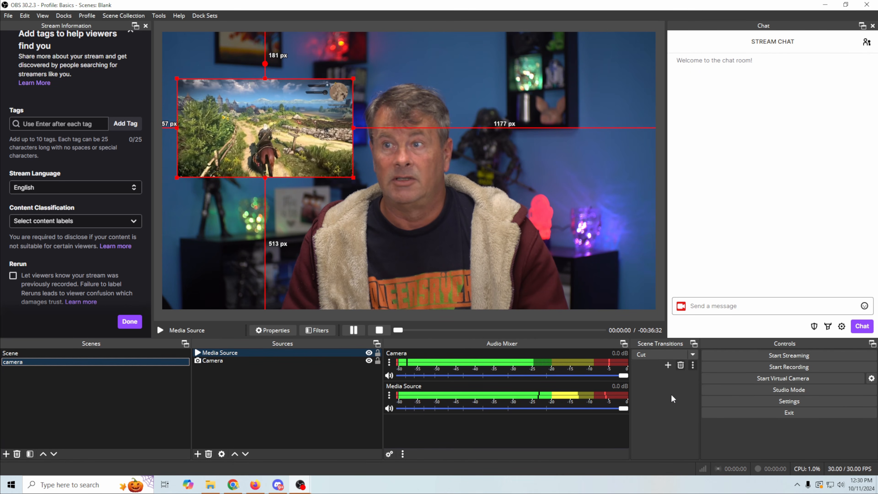
pyautogui.click(692, 353)
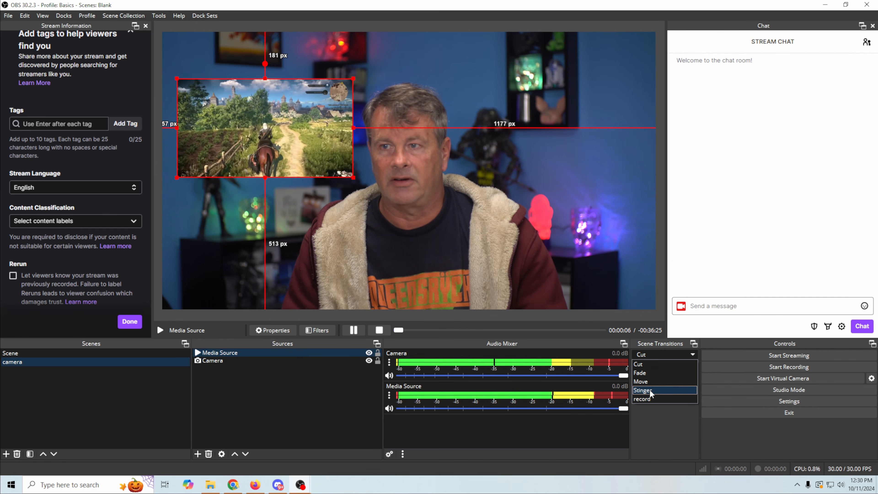
pyautogui.click(652, 373)
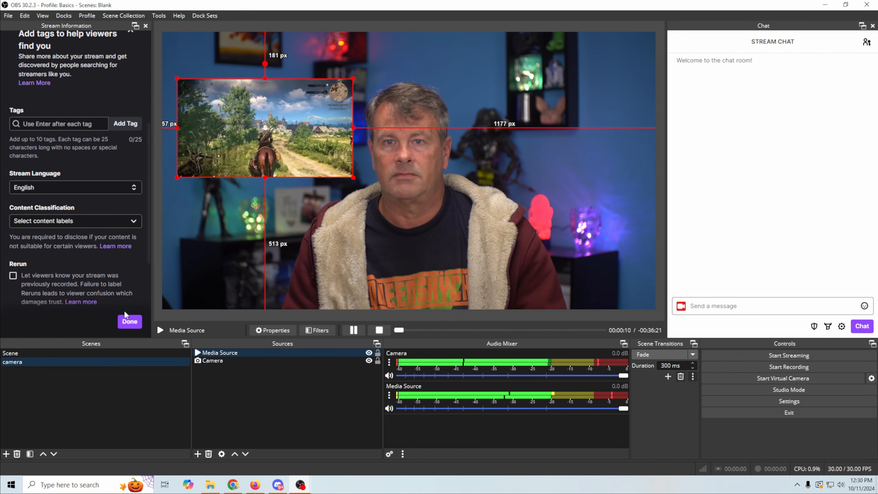
pyautogui.click(169, 352)
pyautogui.click(164, 362)
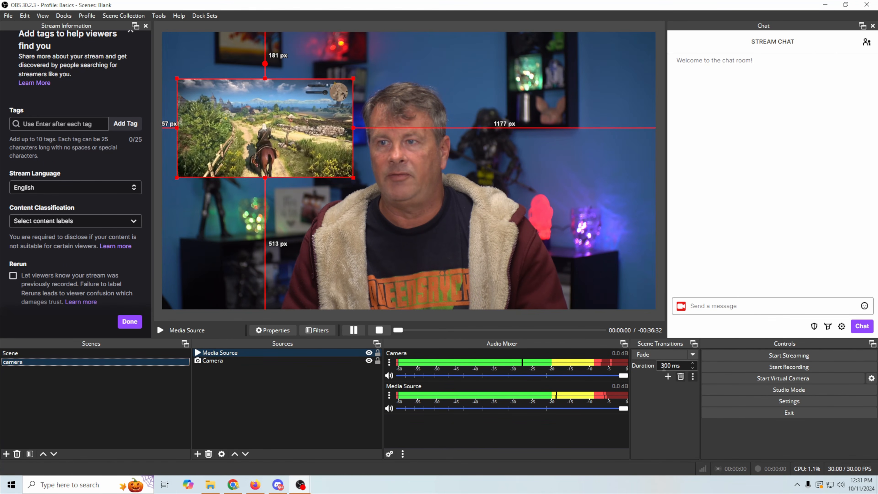
# Step: Set the Fade duration to 900 ms and preview it by switching to the desktop scene
pyautogui.moveTo(670, 366); pyautogui.dragTo(651, 363)
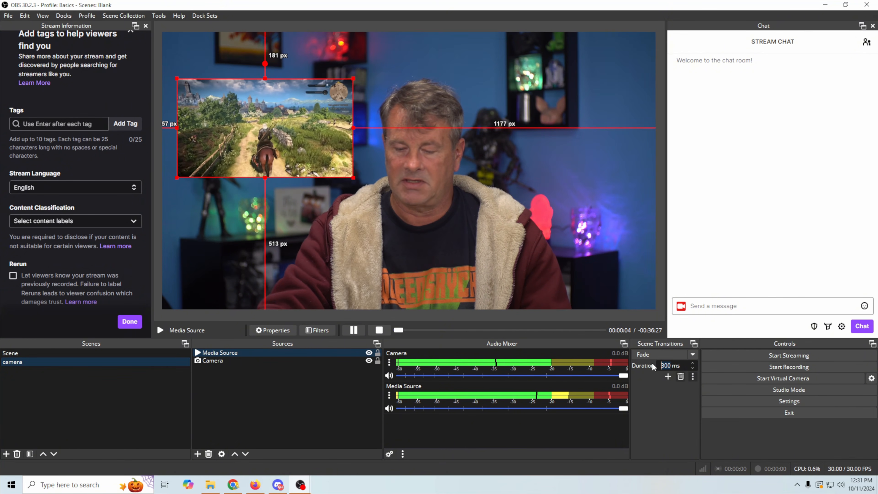
pyautogui.write('900')
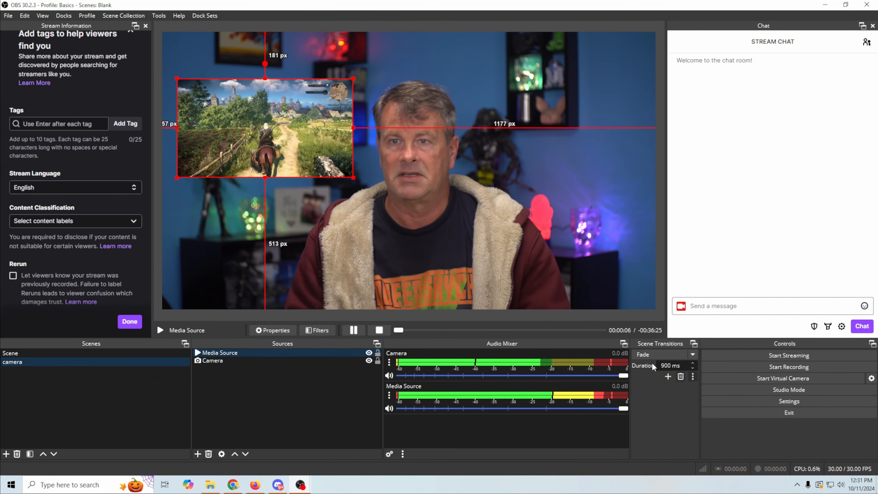
pyautogui.click(132, 352)
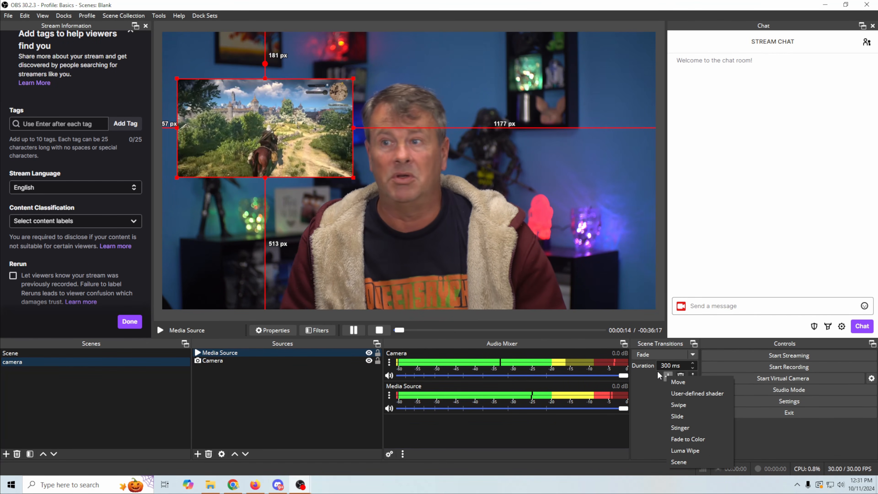
# Step: Add a Luma Wipe transition with its default name and preview the Box Bottom Left image
pyautogui.click(699, 449)
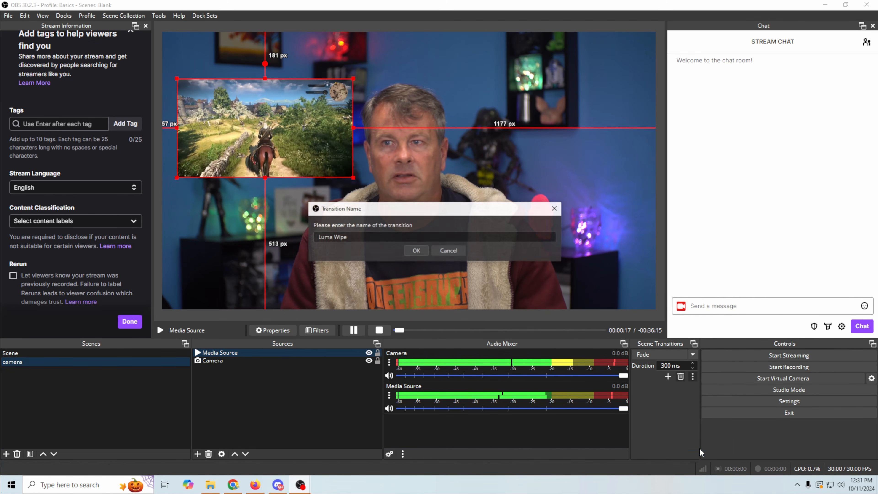
pyautogui.click(412, 251)
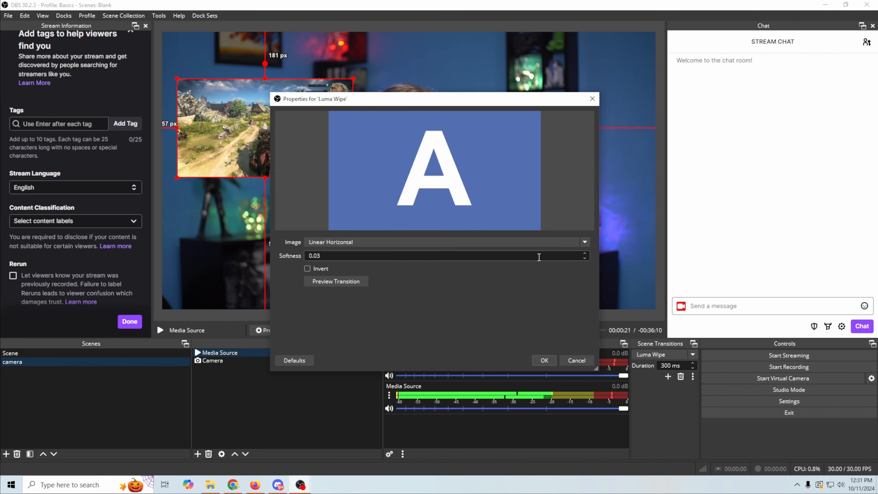
pyautogui.click(580, 242)
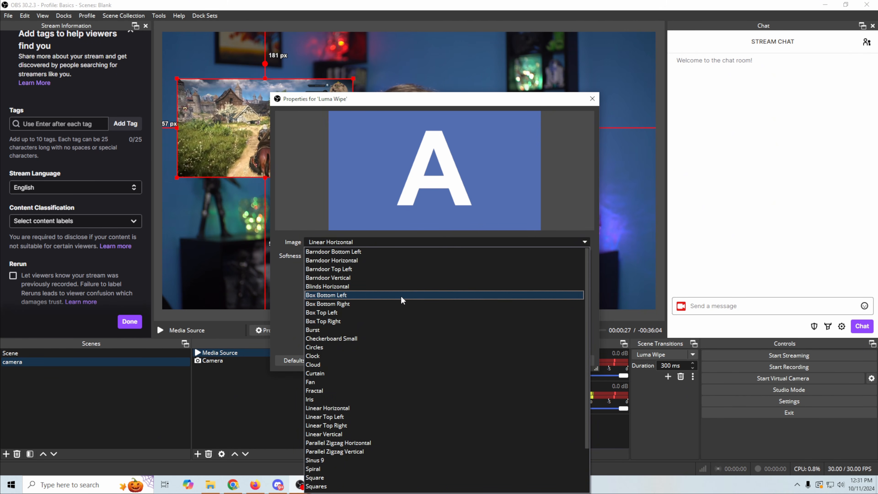
pyautogui.click(401, 295)
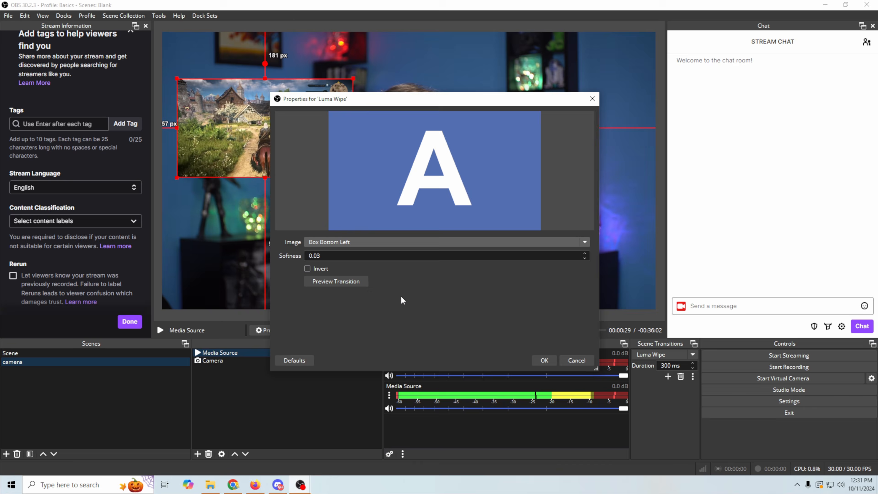
pyautogui.click(337, 281)
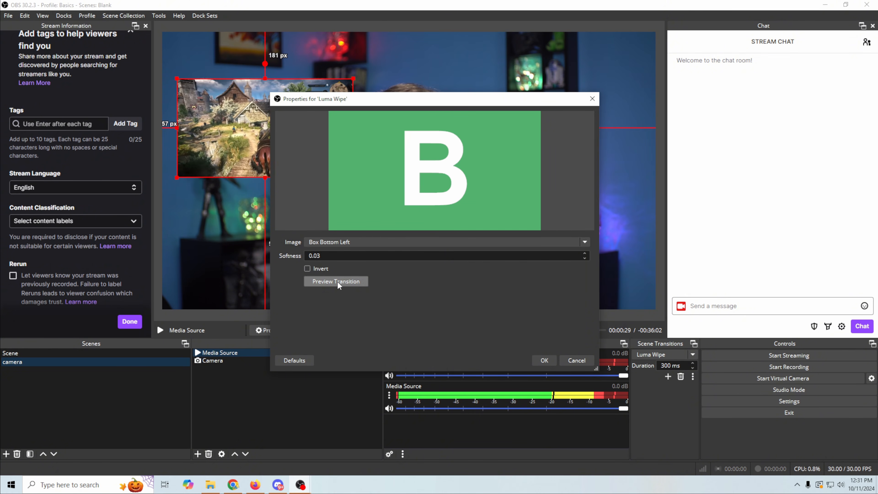
# Step: Switch the wipe image to Spiral, preview it, and save the Luma Wipe settings
pyautogui.click(390, 241)
pyautogui.scroll(-2, 393, 337)
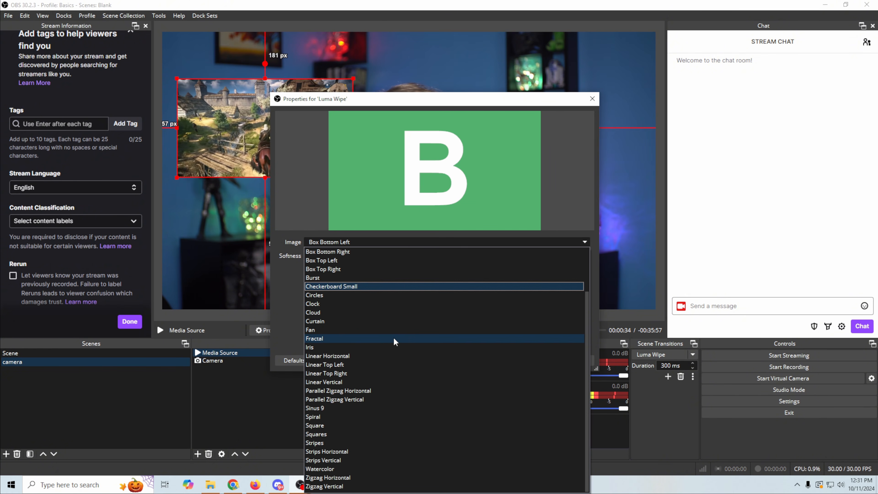
pyautogui.click(343, 418)
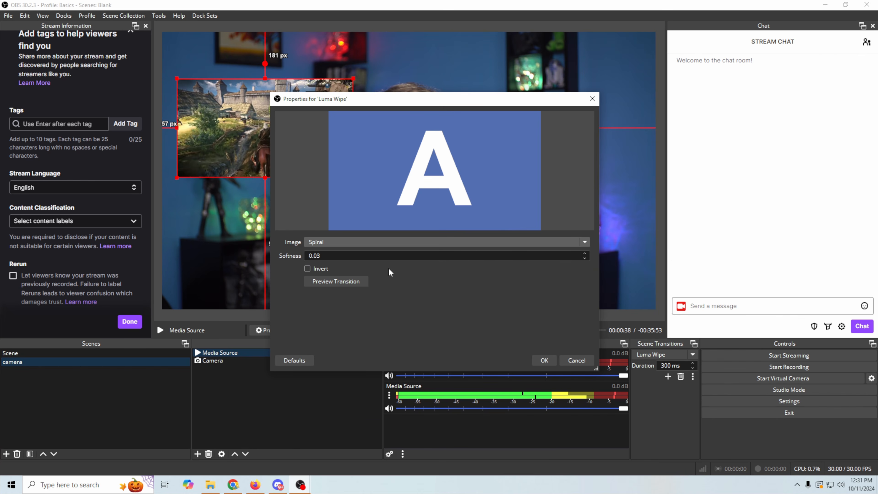
pyautogui.click(329, 282)
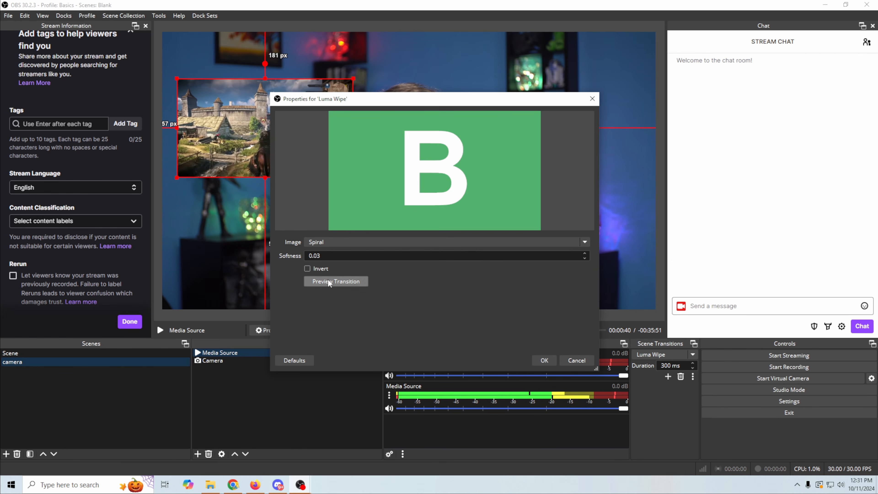
pyautogui.click(543, 361)
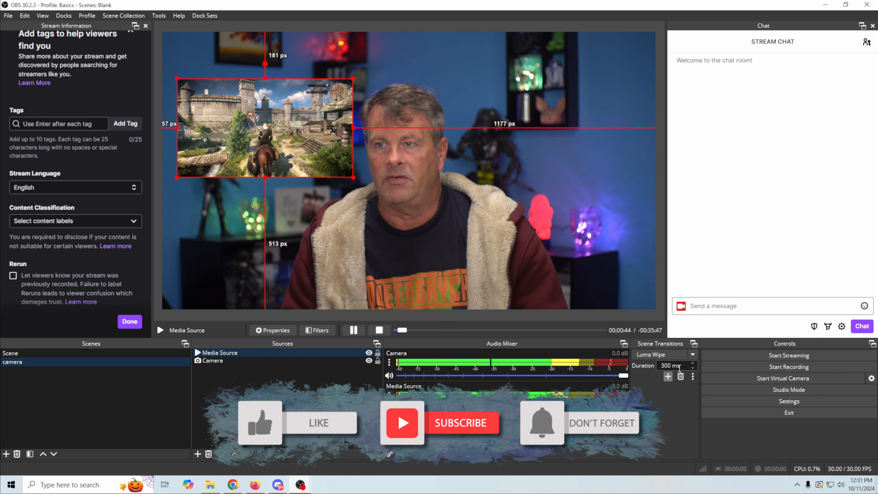
# Step: Set the Luma Wipe duration to 500 ms, testing the spiral wipe between the desktop and camera scenes
pyautogui.click(120, 353)
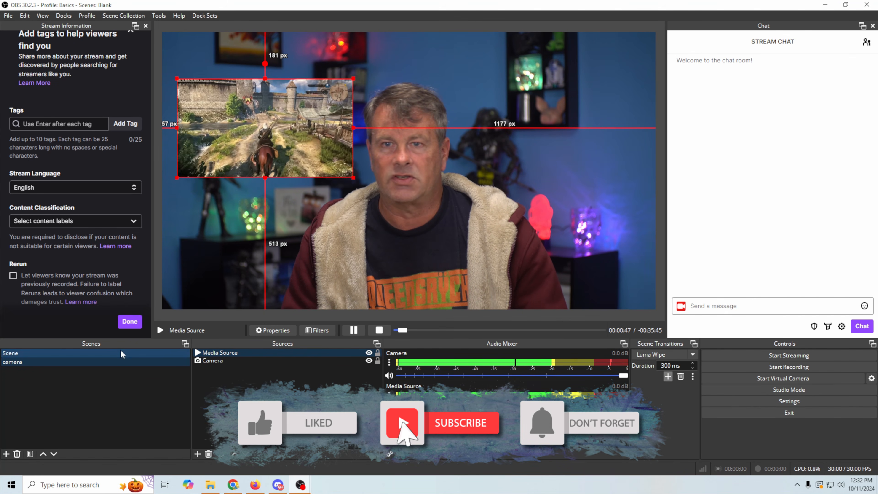
pyautogui.click(117, 361)
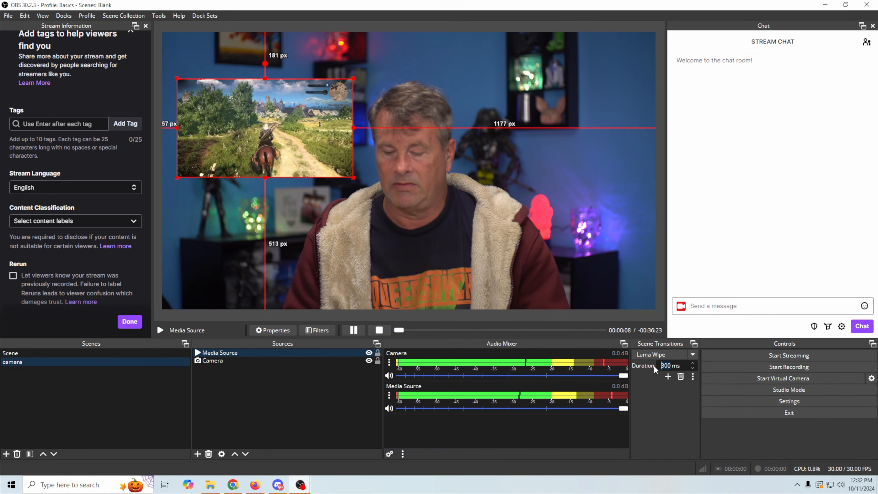
pyautogui.write('500')
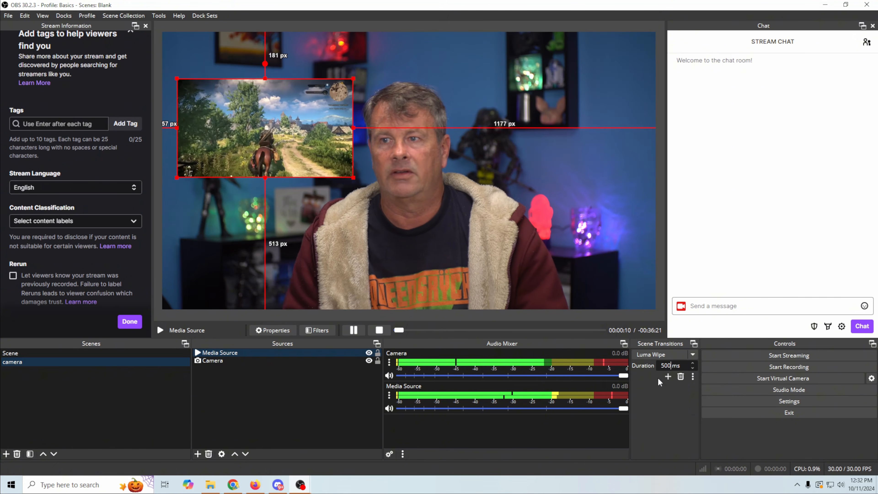
pyautogui.click(135, 355)
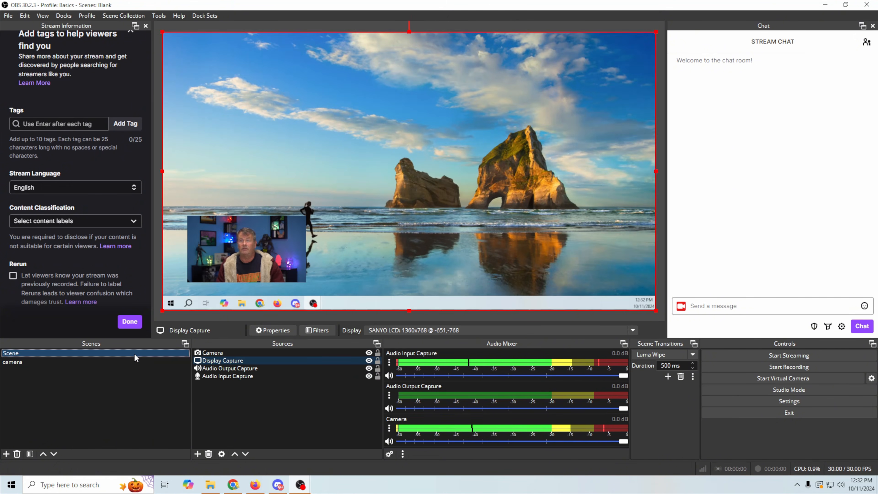
pyautogui.click(132, 360)
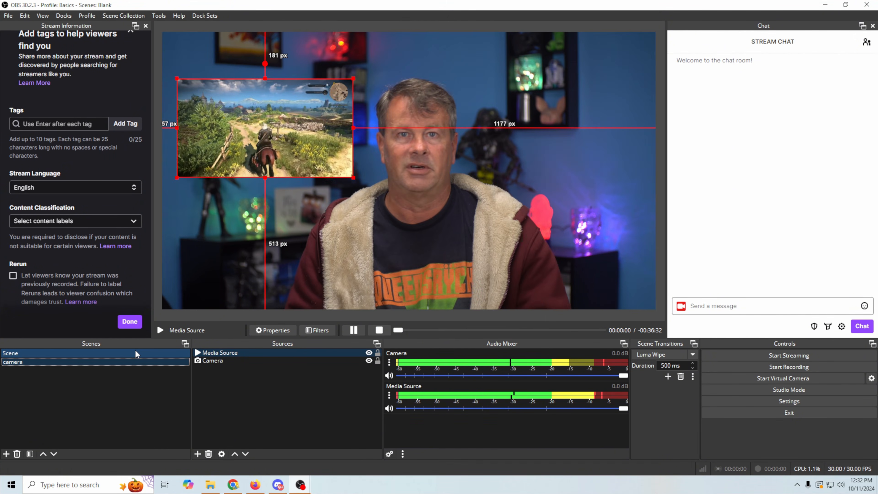